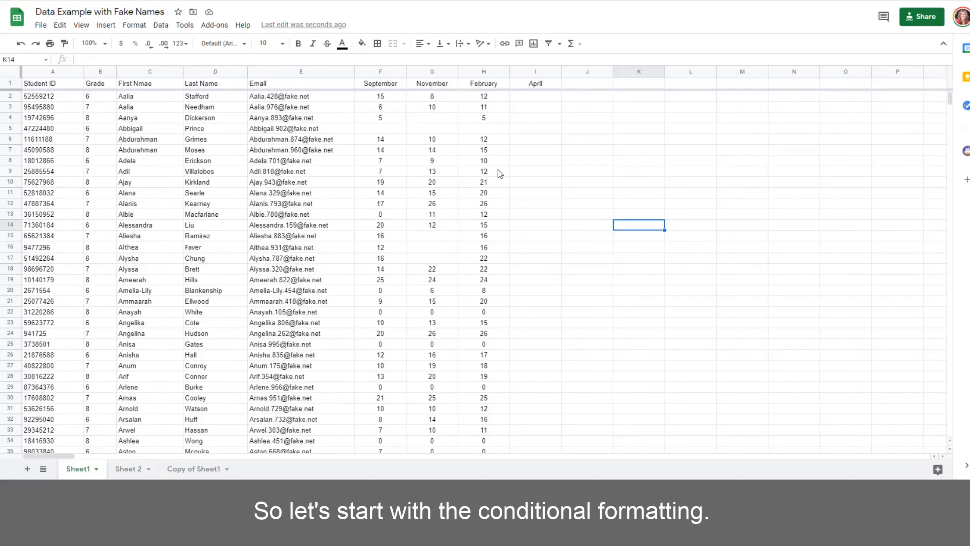
Start a color scale conditional formatting rule for the September through April columns, F to I.
left_click_drag(380, 72, 541, 75)
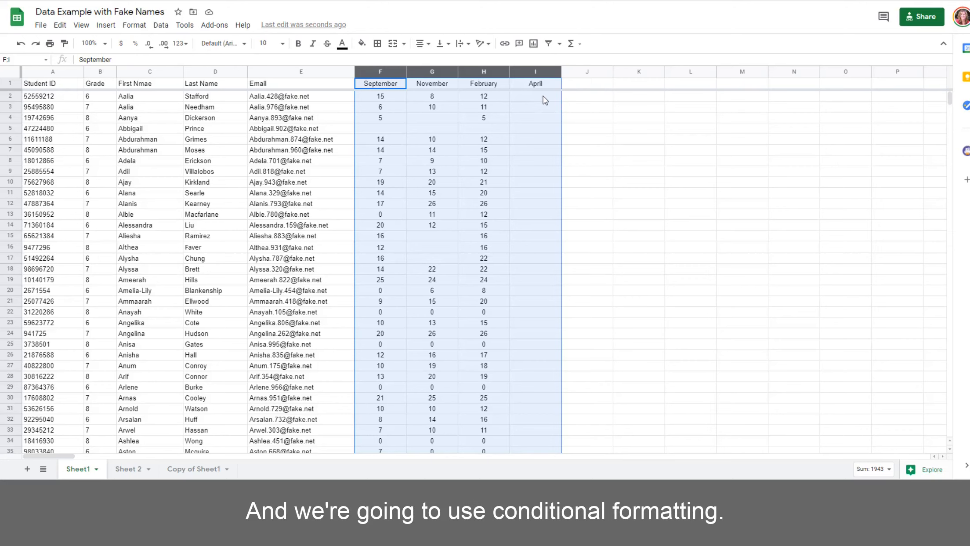
left_click(135, 26)
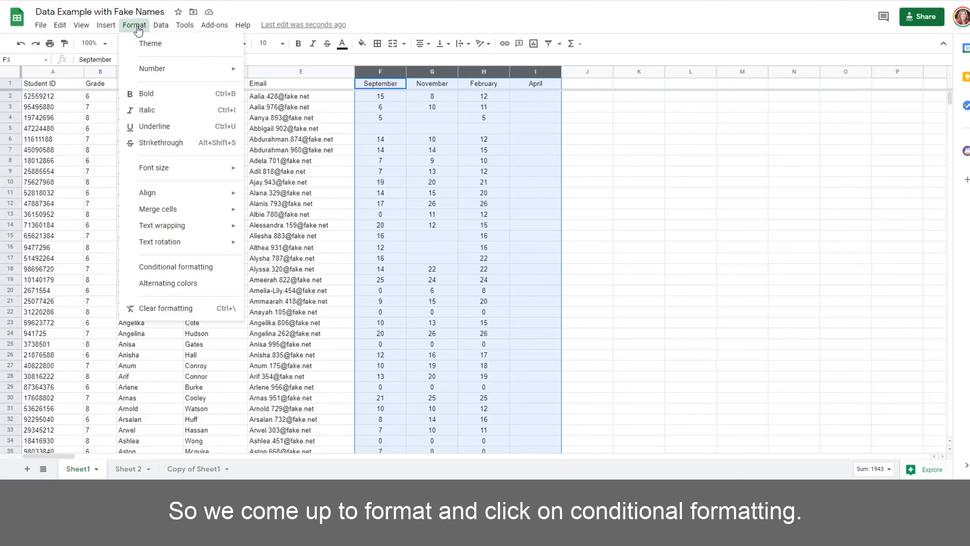
left_click(201, 273)
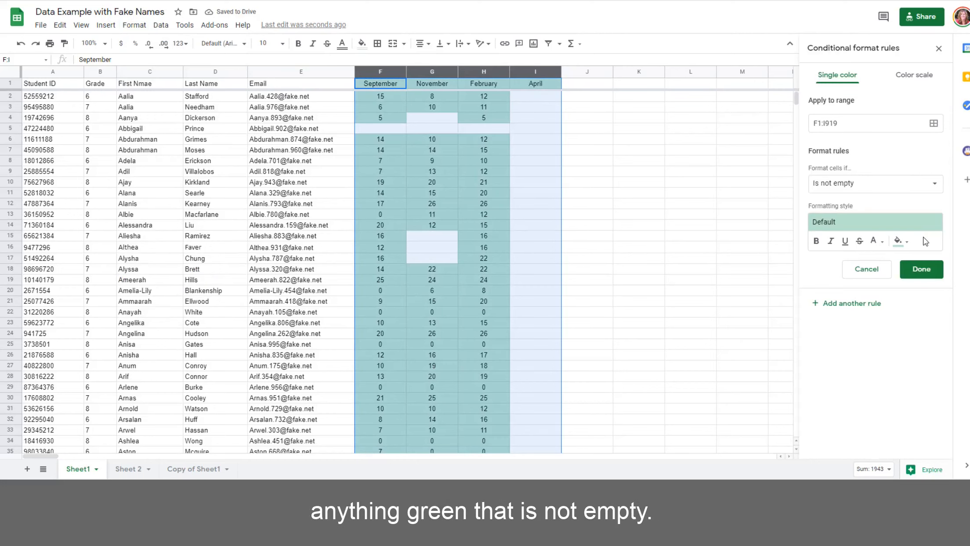
left_click(937, 188)
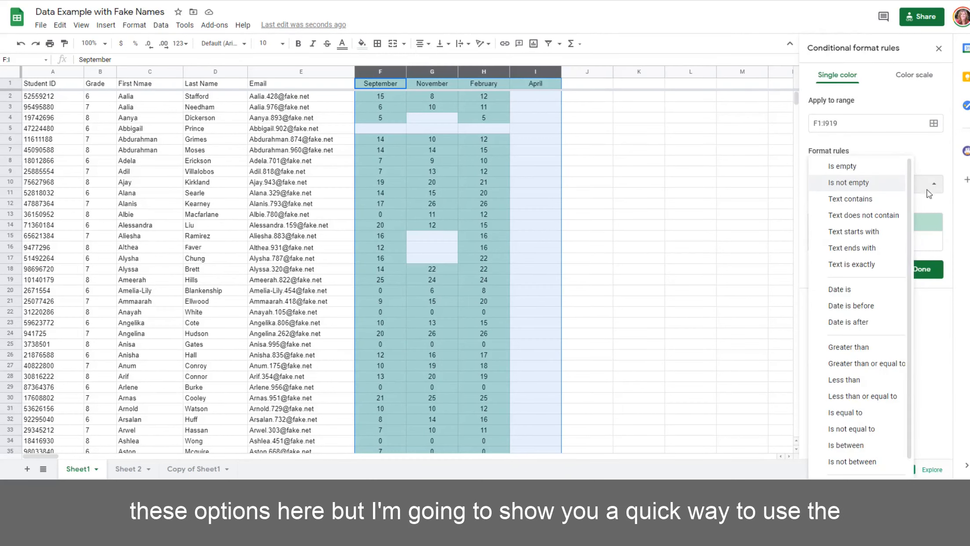
left_click(932, 151)
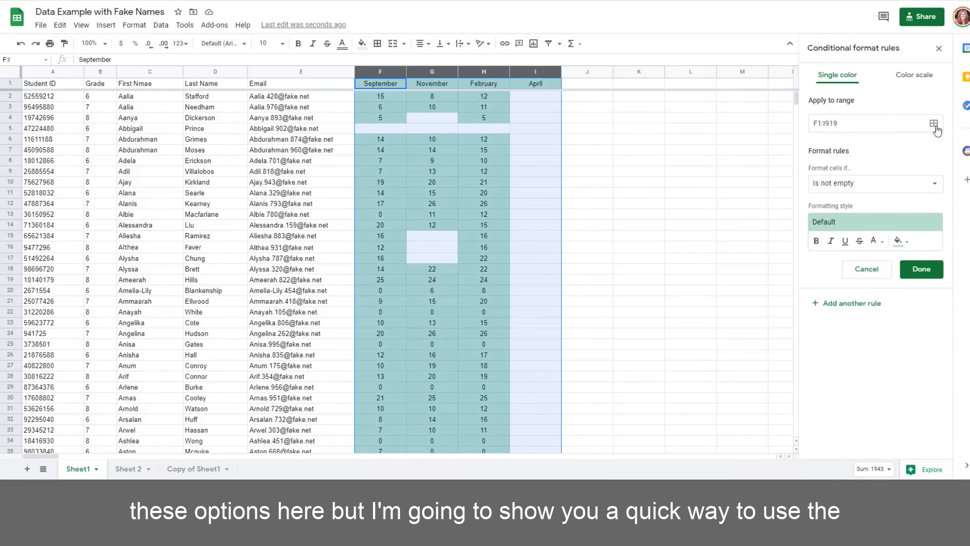
left_click(913, 79)
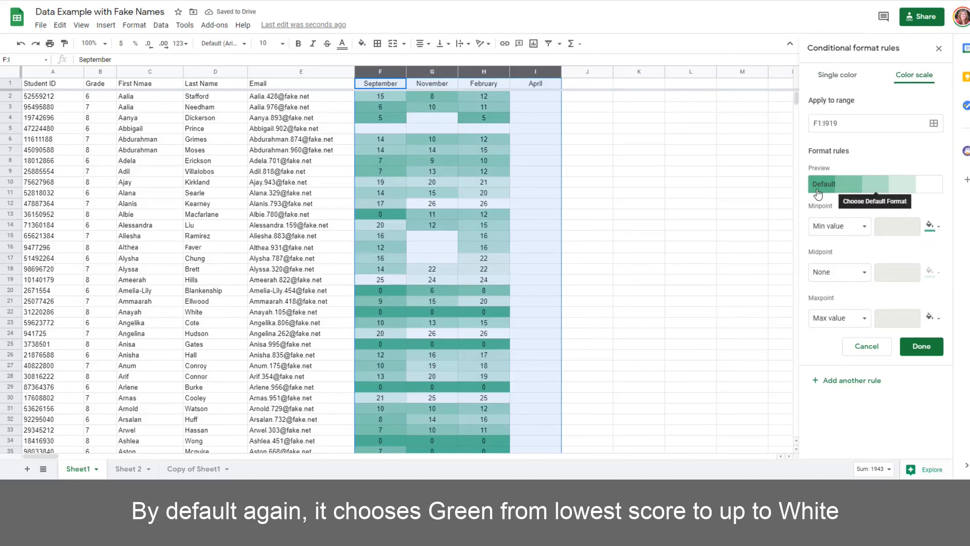
Apply the red-white-green preset to the color scale and change its minpoint color to light yellow.
left_click(935, 189)
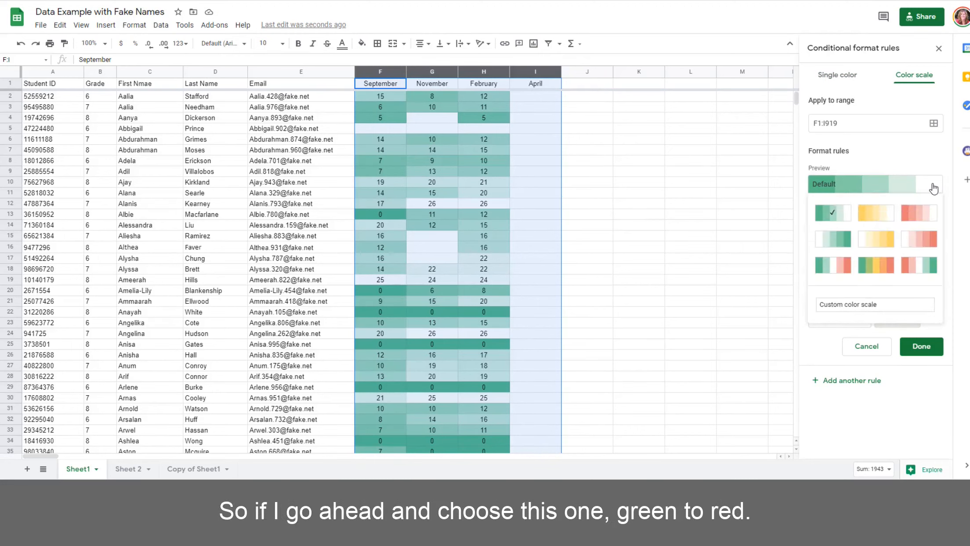
left_click(827, 269)
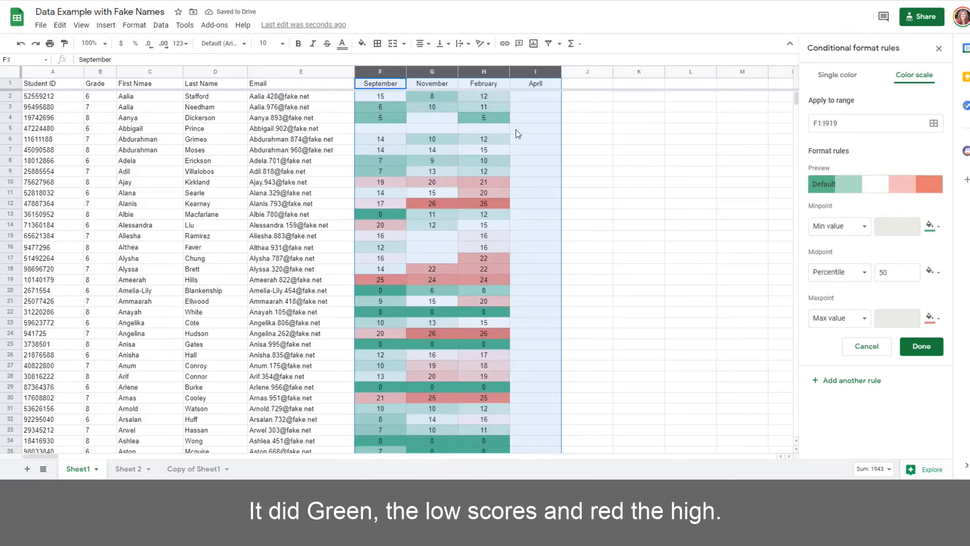
left_click(935, 186)
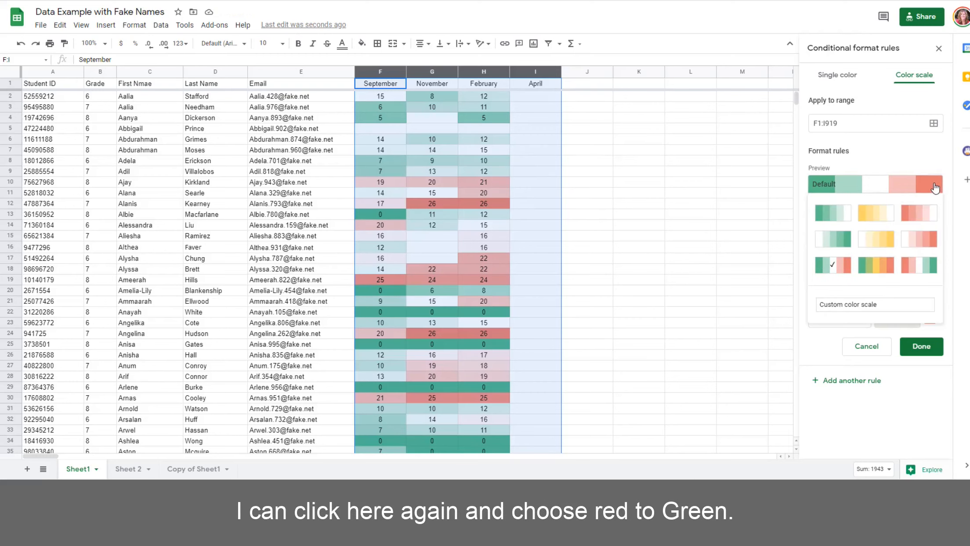
left_click(930, 268)
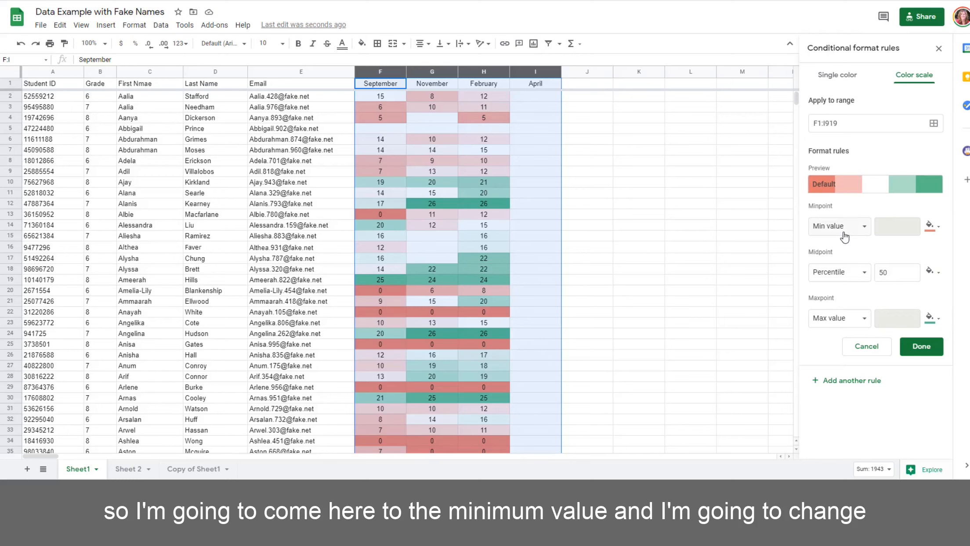
left_click(938, 228)
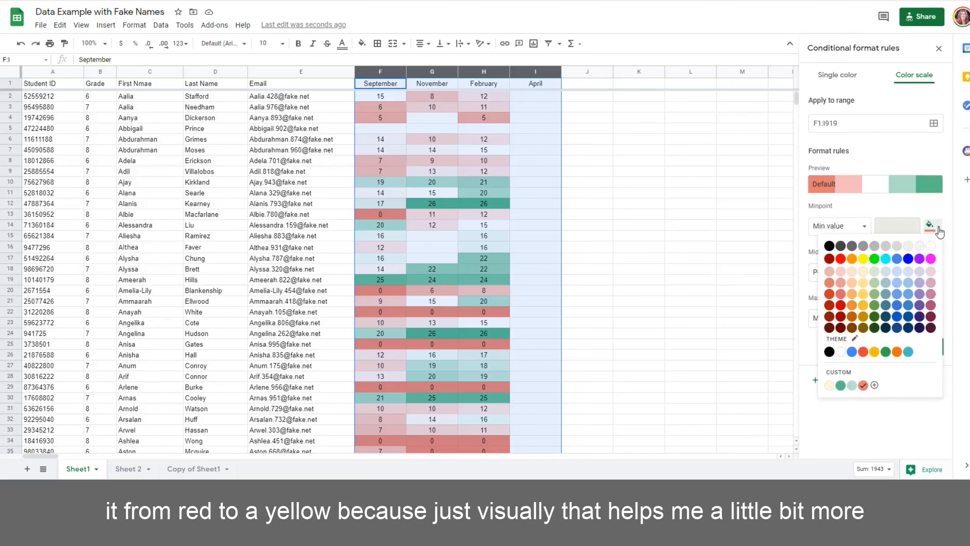
left_click(863, 272)
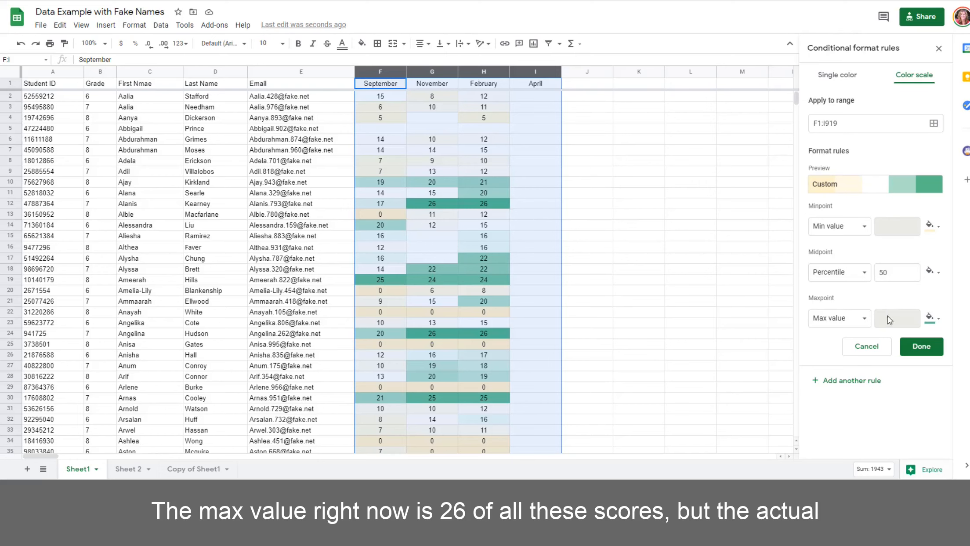
Set the color scale's maxpoint to the number 30, then save the rule and close the conditional formatting rules.
left_click(865, 323)
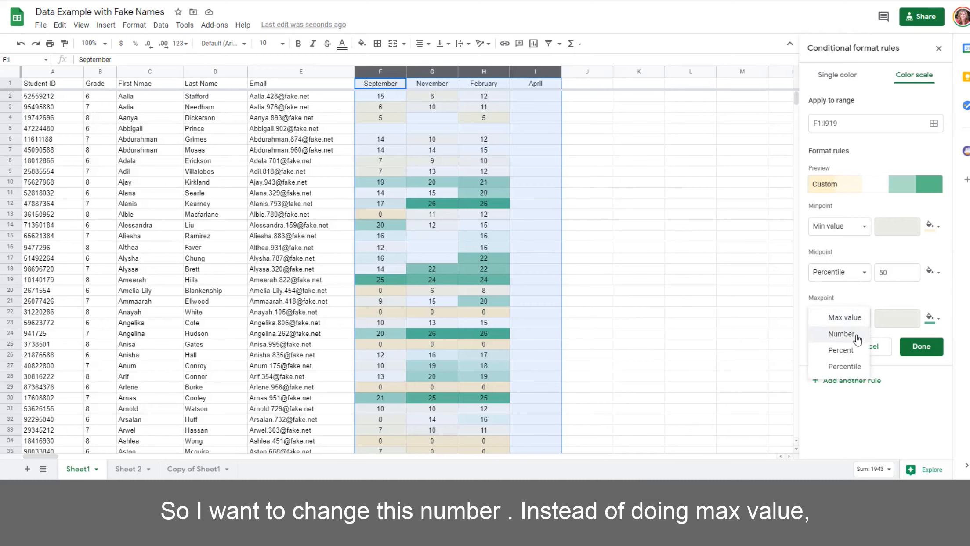
left_click(857, 338)
left_click(893, 319)
left_click_drag(893, 319, 851, 321)
type("30")
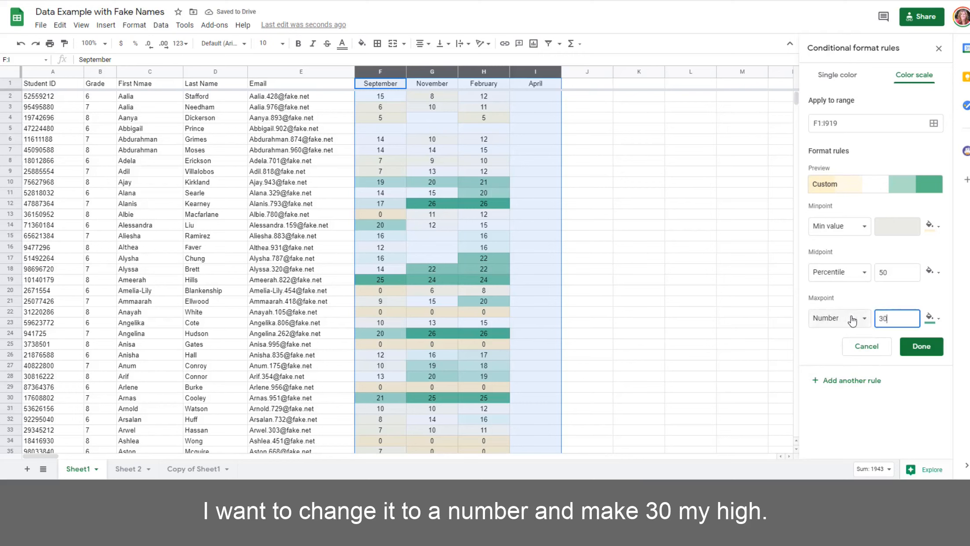
left_click(939, 295)
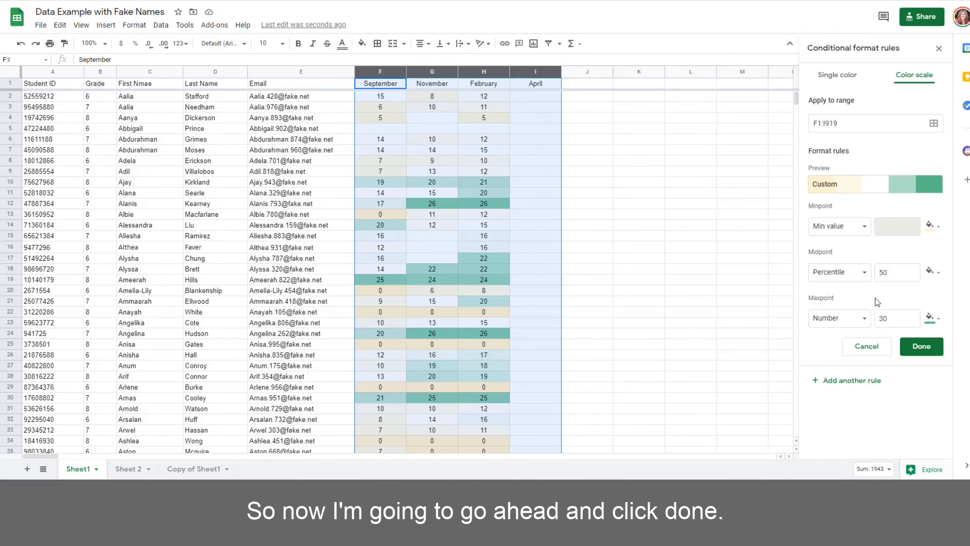
left_click(921, 347)
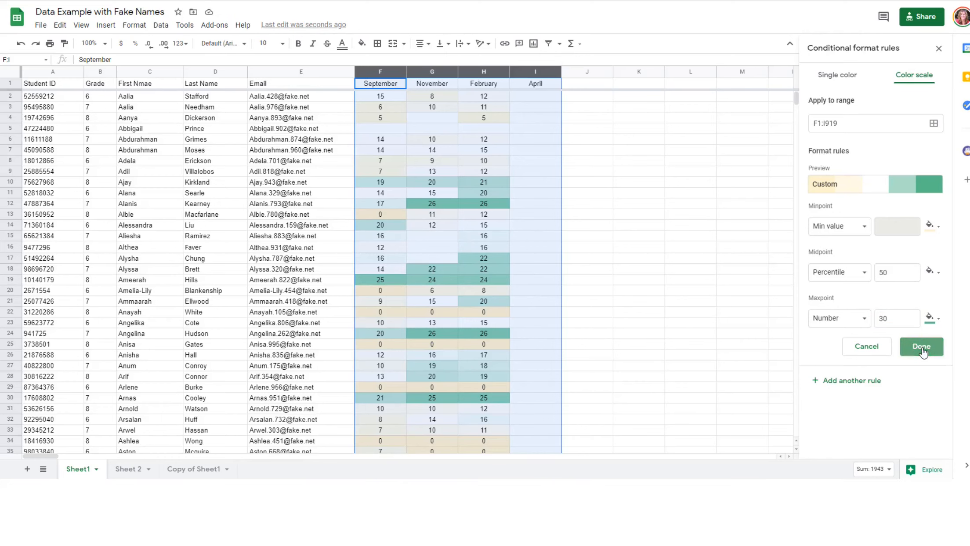
left_click(938, 48)
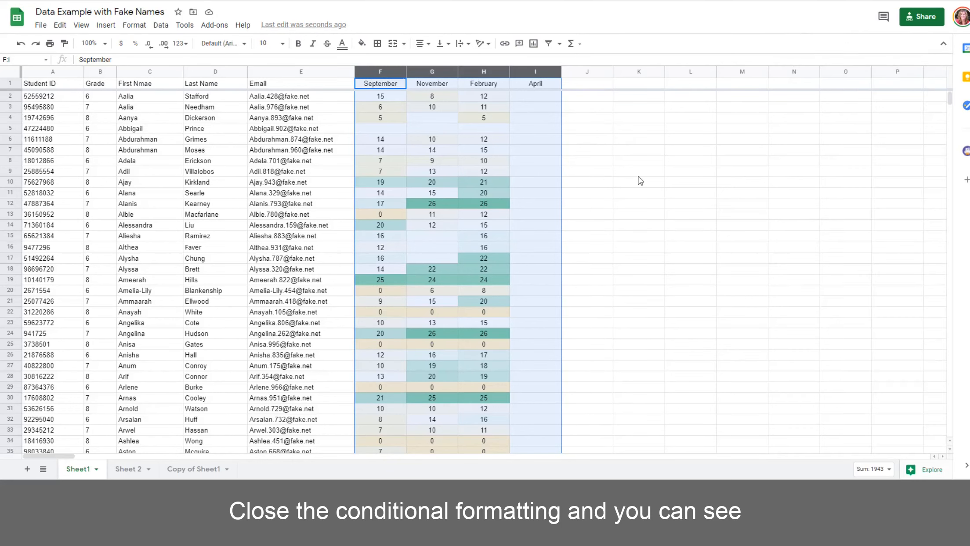
left_click(639, 176)
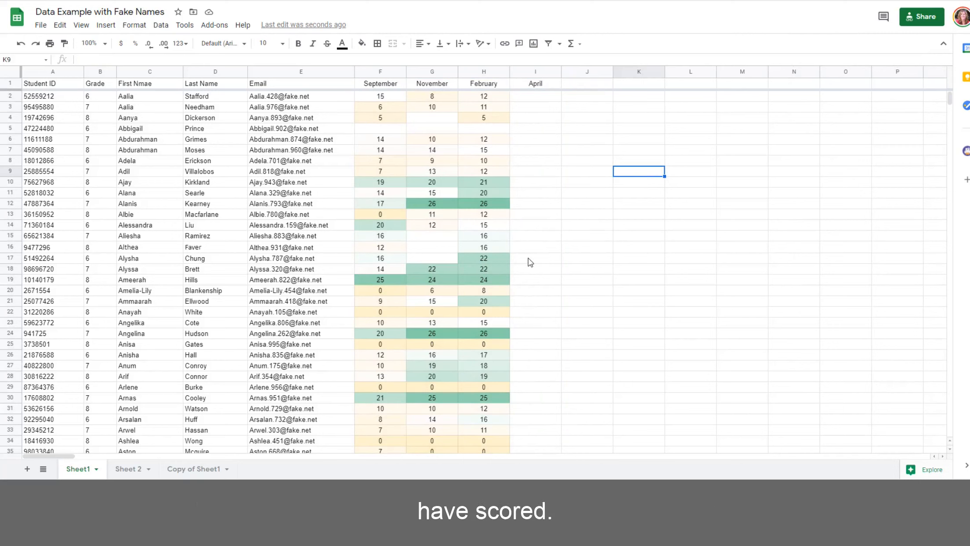
Enter an April score of 20 in cell I8.
left_click(532, 162)
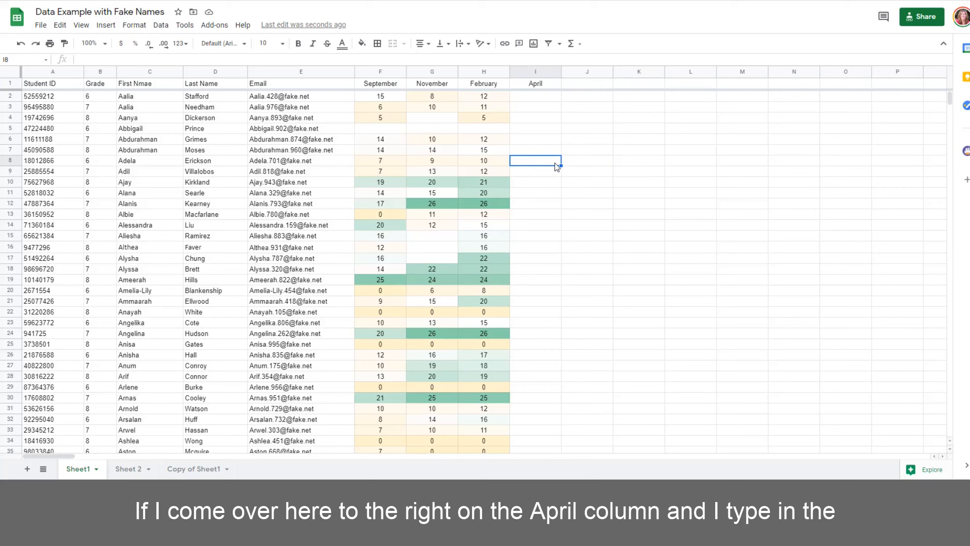
type("20")
key("Return")
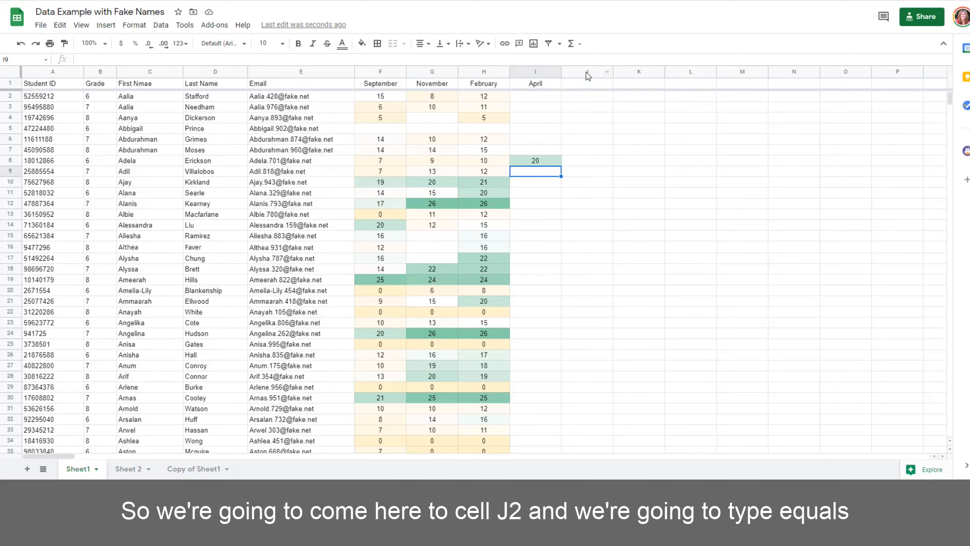
Create a sparkline in cell J2 from the scores in F2:I2 with the SPARKLINE function.
left_click(581, 100)
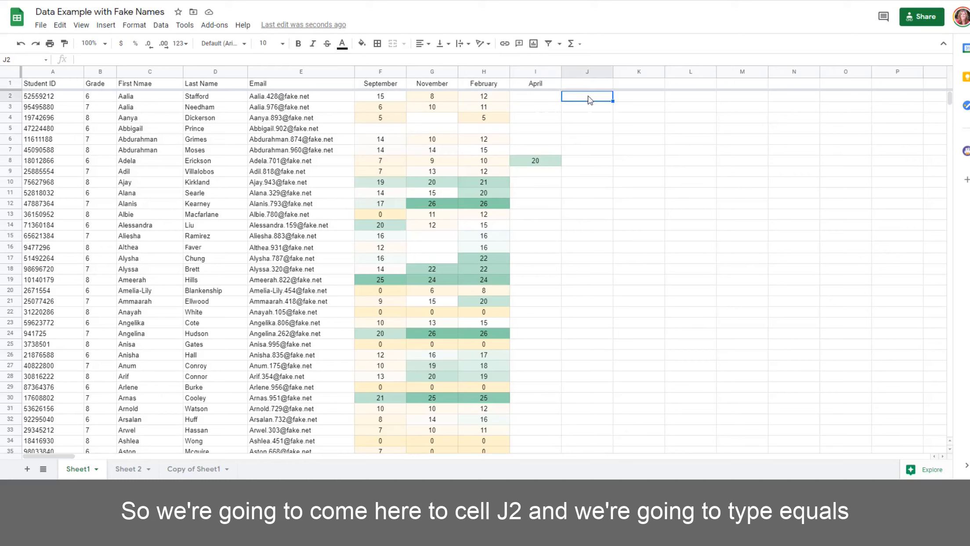
type("=spark")
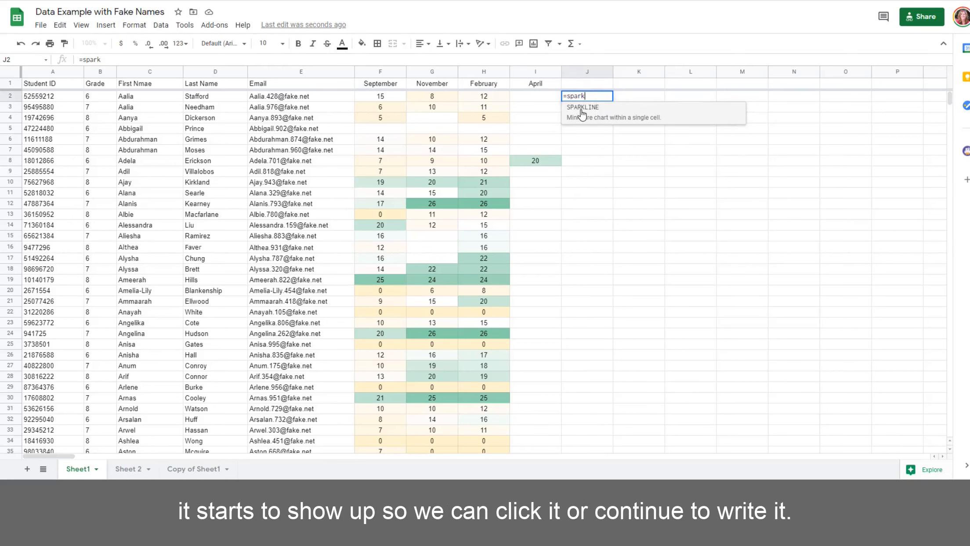
left_click(582, 114)
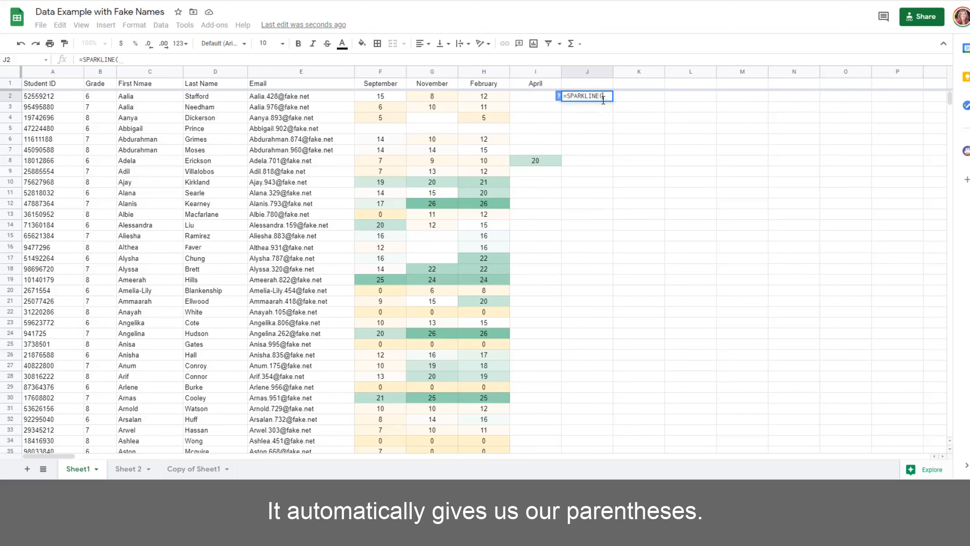
left_click(389, 96)
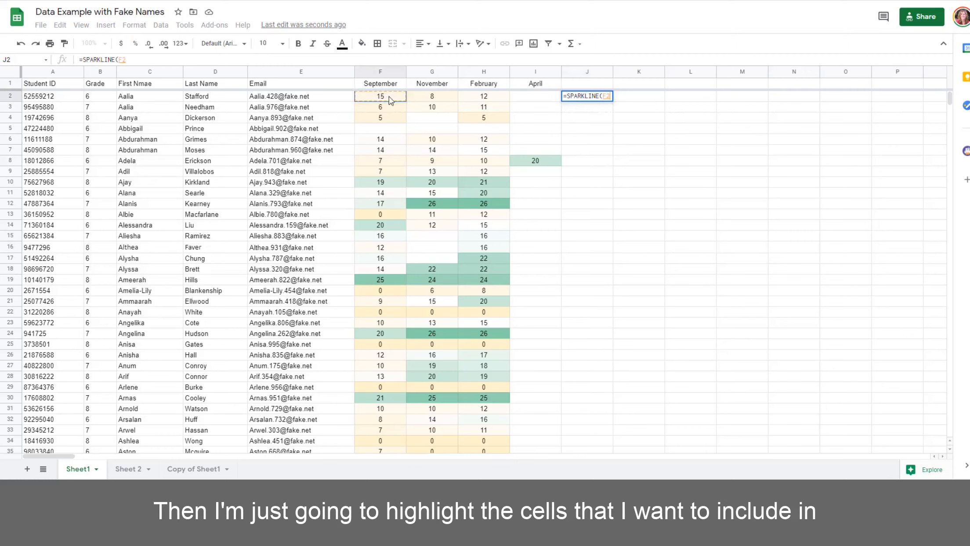
left_click_drag(389, 97, 528, 101)
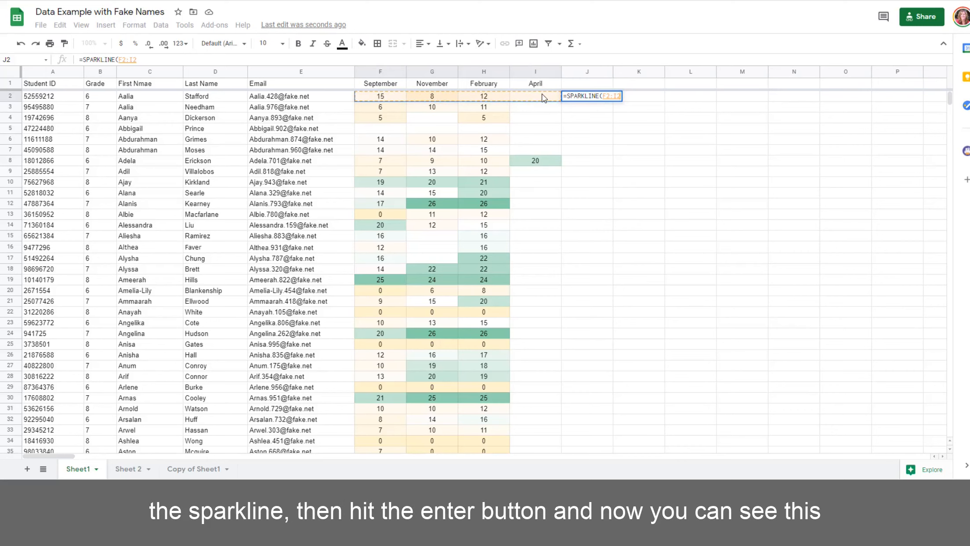
key("Return")
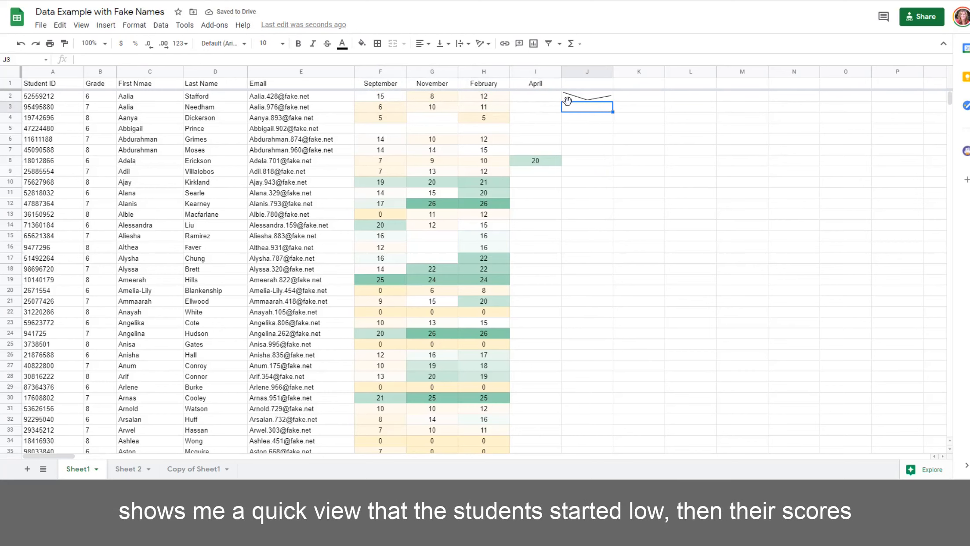
Fill the sparkline formula from J2 down column J to row 100.
left_click(605, 96)
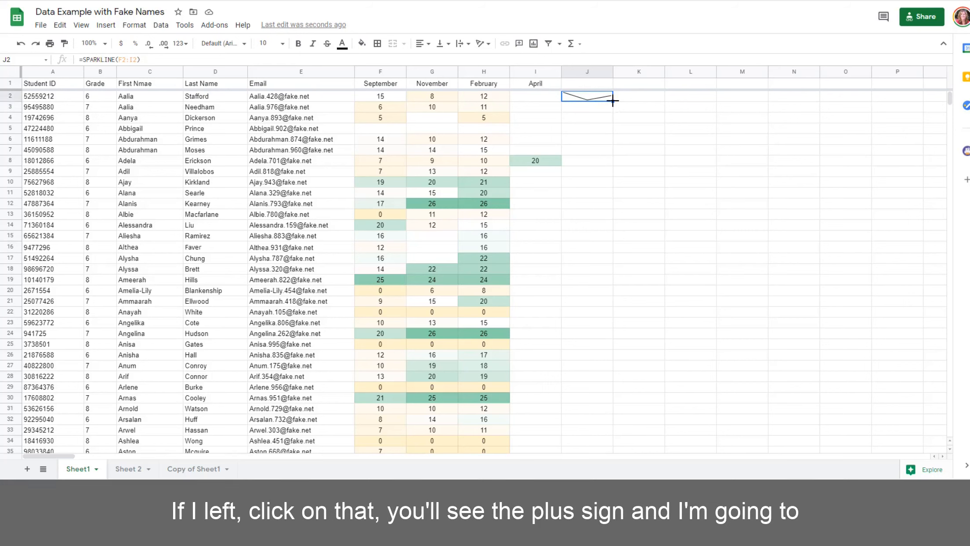
left_click_drag(612, 102, 602, 399)
scroll(686, 272, "up", 8)
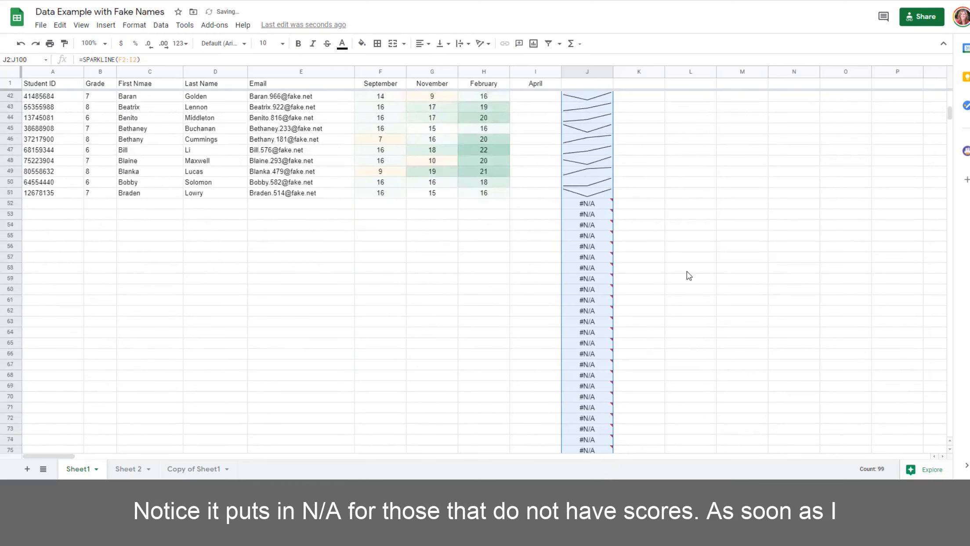
scroll(686, 271, "up", 1)
left_click(681, 250)
Enter a September score of 10 and a November score of 15 in row 52, beside the first empty sparkline.
left_click(586, 259)
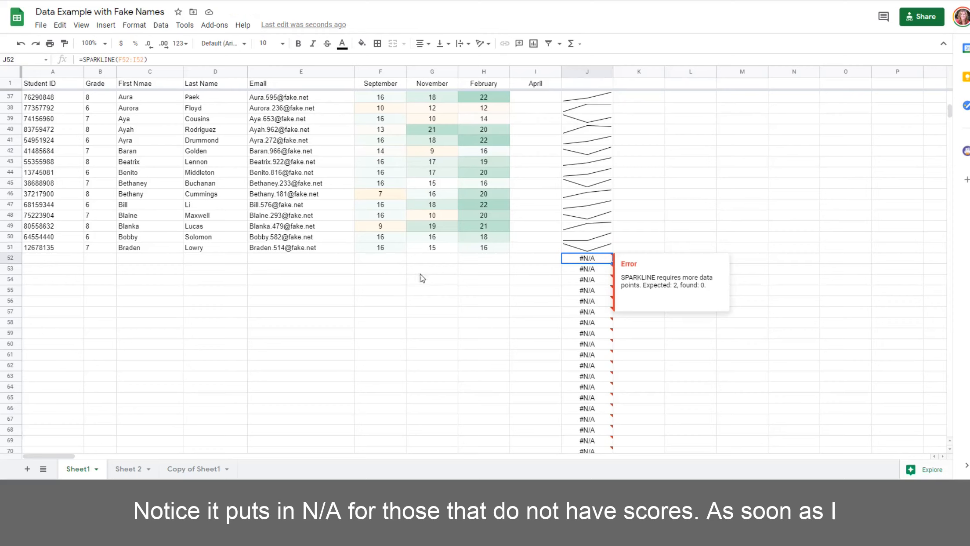
left_click(386, 261)
type("10")
key("Tab")
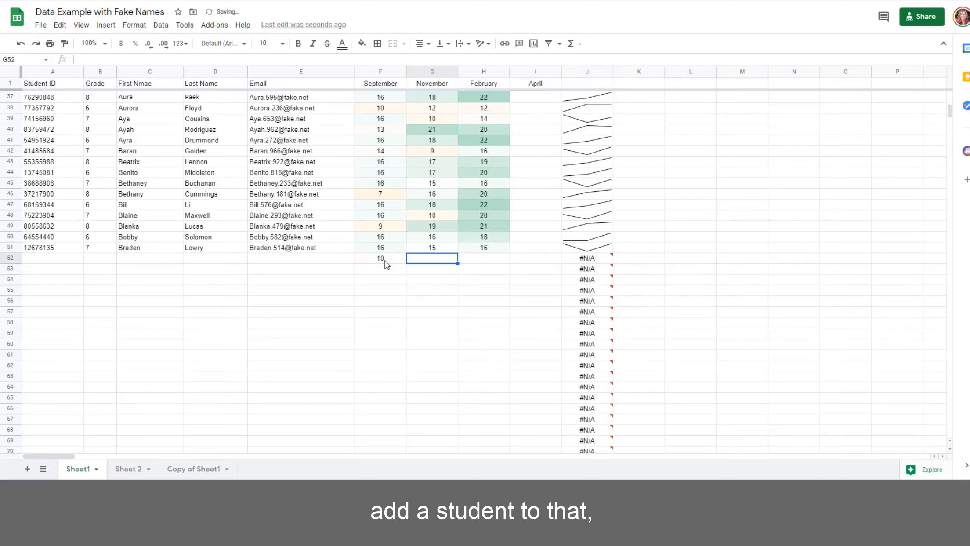
type("15")
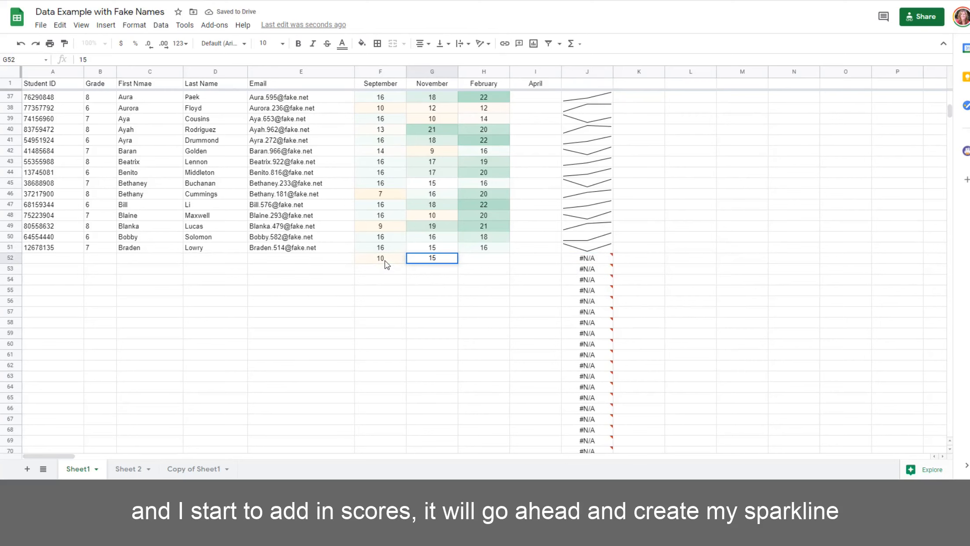
key("Return")
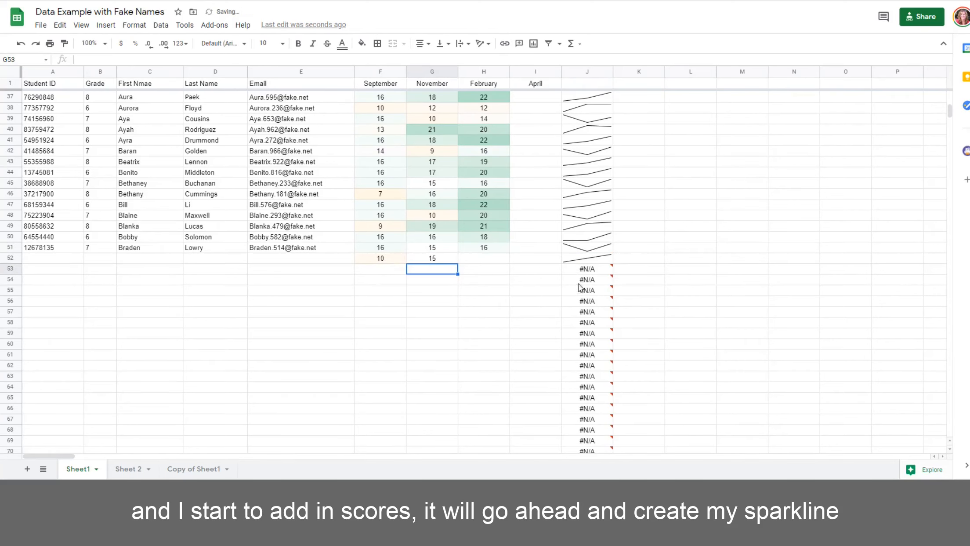
Insert the suggested scatter chart of the February scores in column H onto Sheet1.
scroll(633, 258, "up", 10)
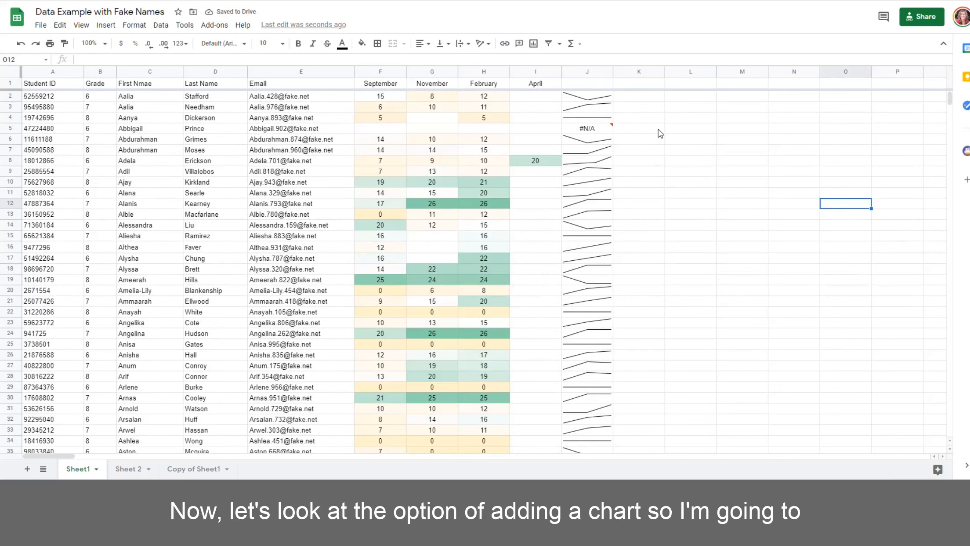
left_click(477, 73)
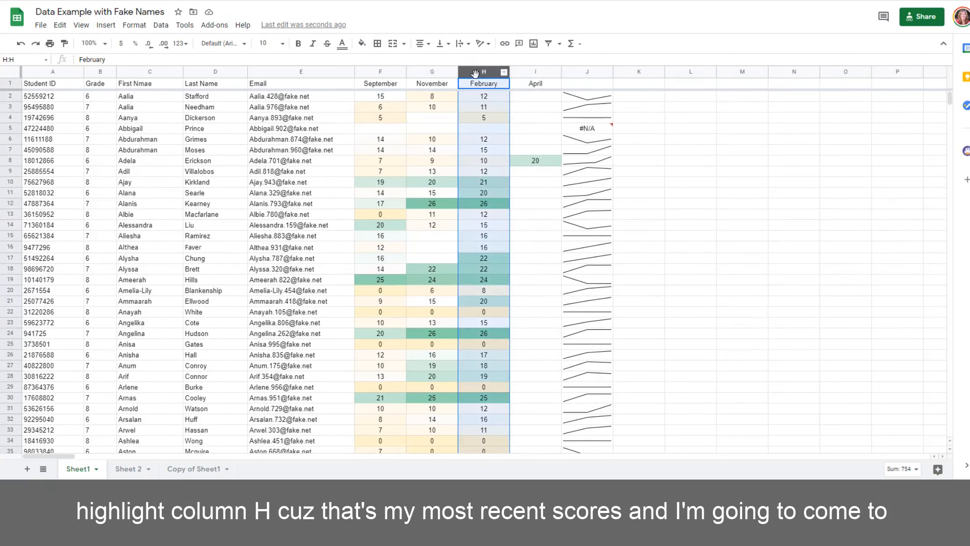
left_click(932, 471)
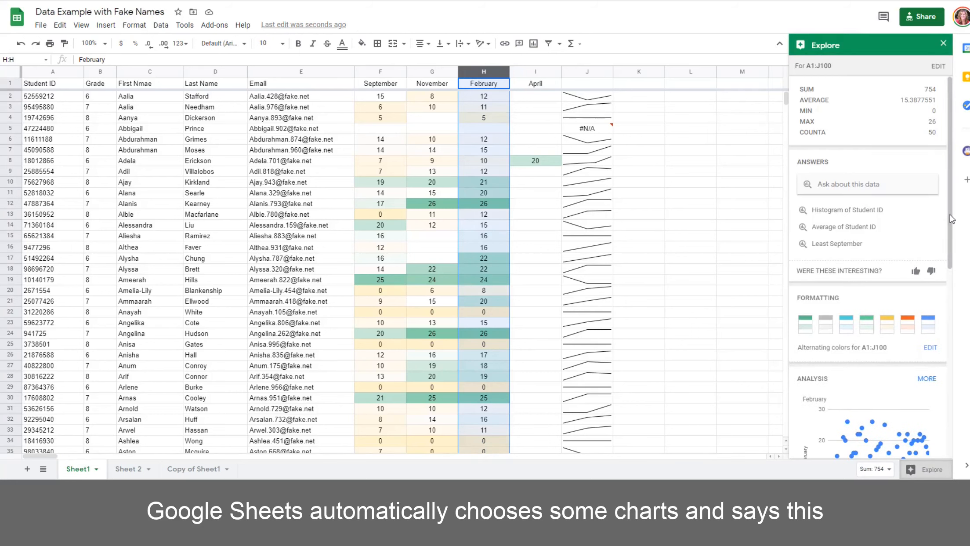
left_click_drag(950, 219, 947, 329)
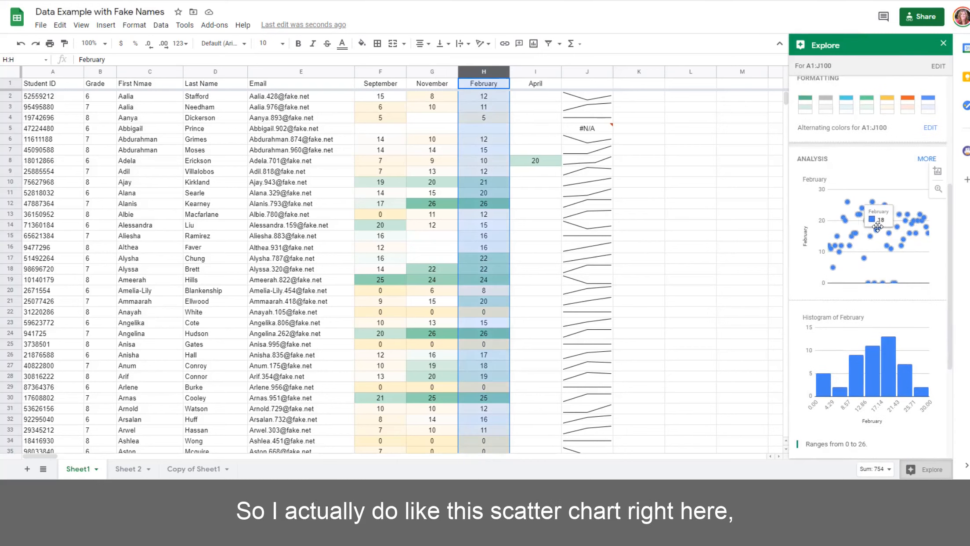
left_click_drag(877, 226, 639, 218)
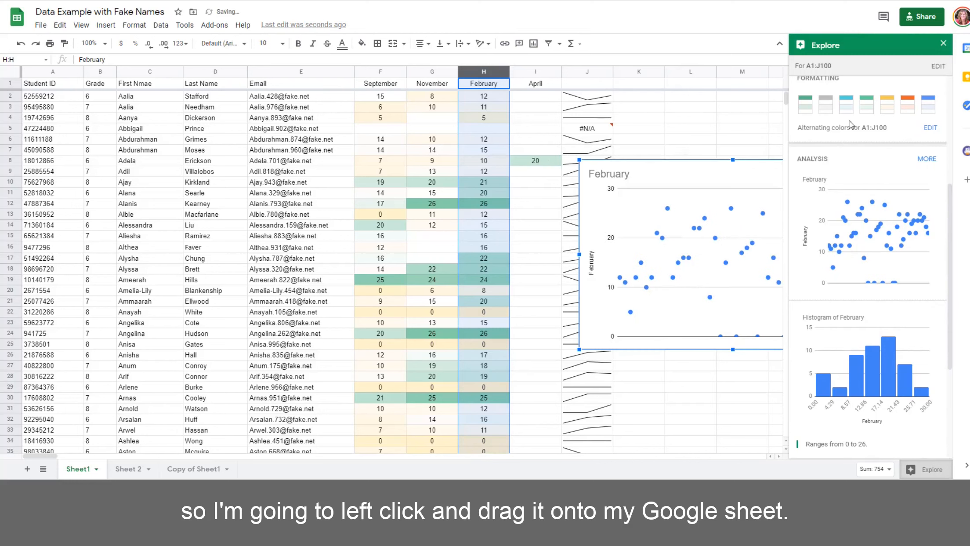
left_click(942, 45)
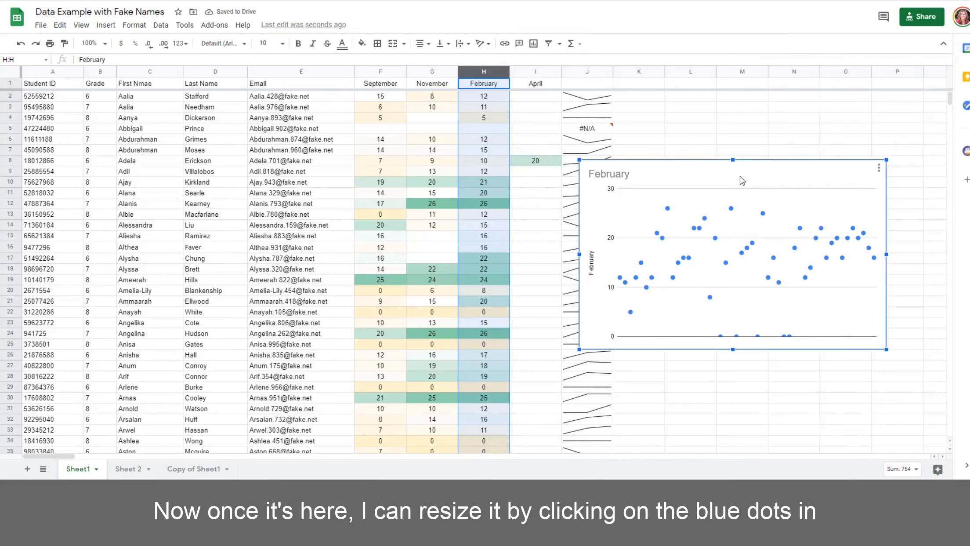
Shrink the February chart and place it beside the sparklines, covering about rows 8 to 21 of columns K to O.
left_click_drag(739, 175, 750, 146)
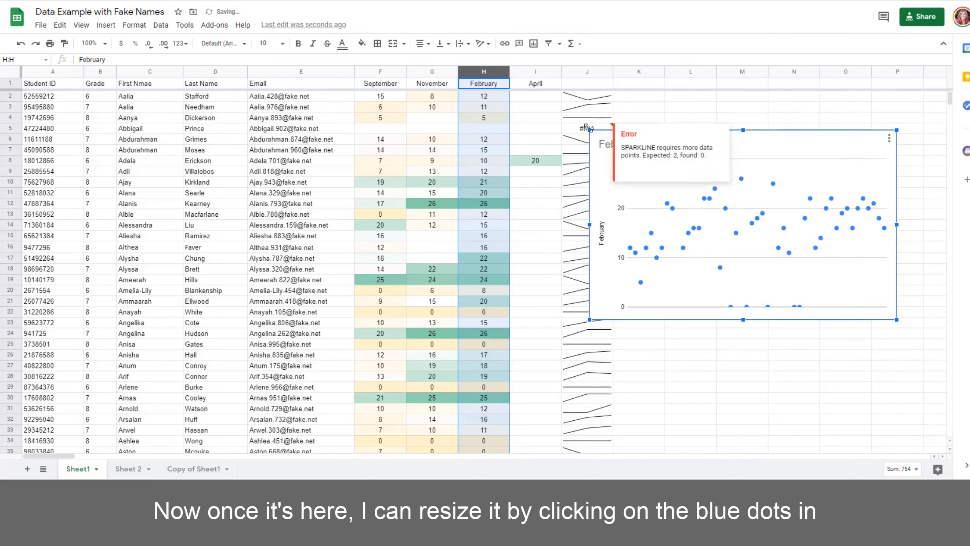
left_click_drag(587, 127, 652, 177)
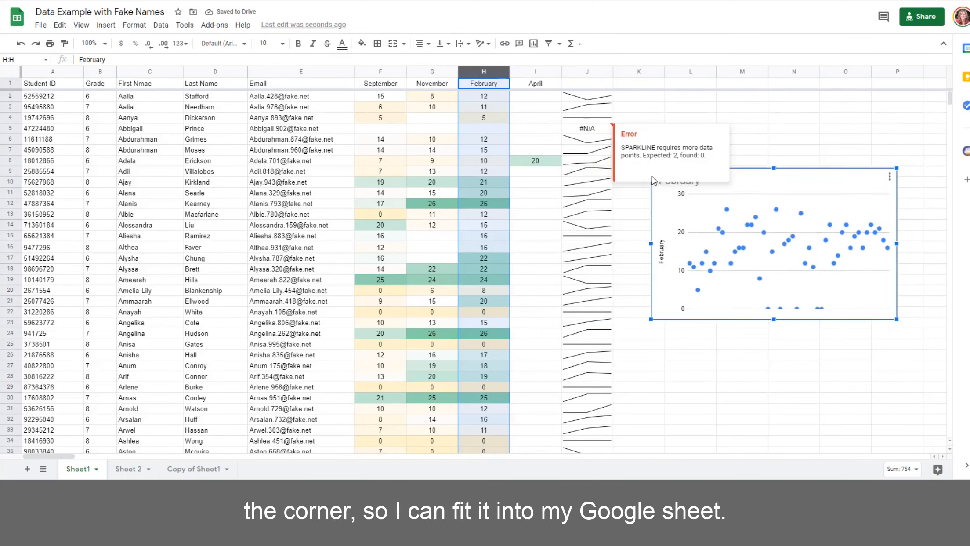
left_click(823, 134)
left_click(811, 224)
left_click_drag(810, 224, 857, 211)
left_click(817, 333)
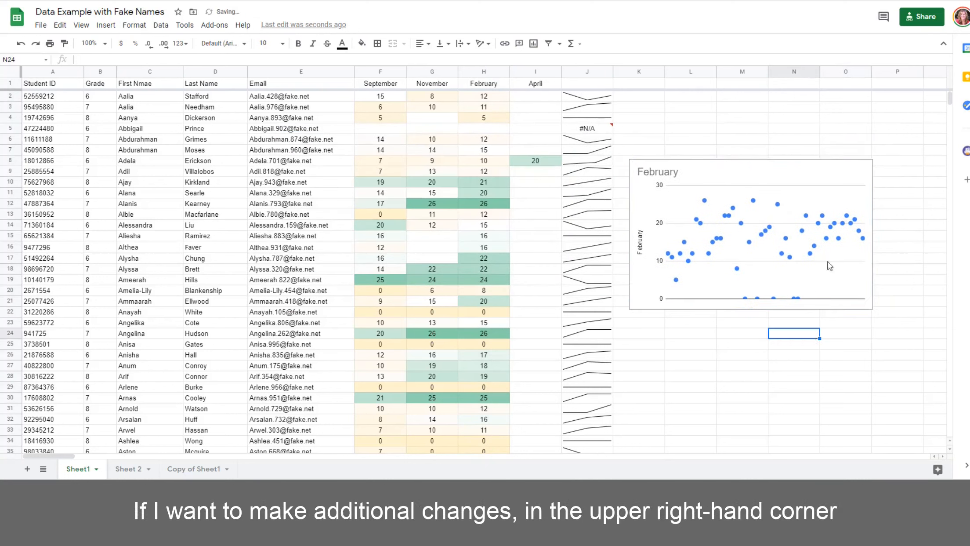
Examine the February chart's setup, available chart types and customization categories in the chart editor.
left_click(834, 187)
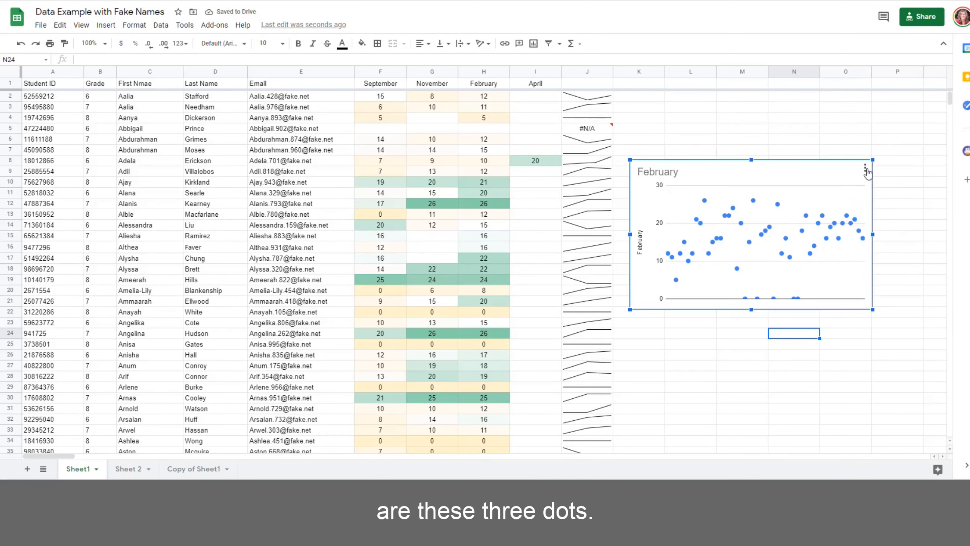
left_click(866, 169)
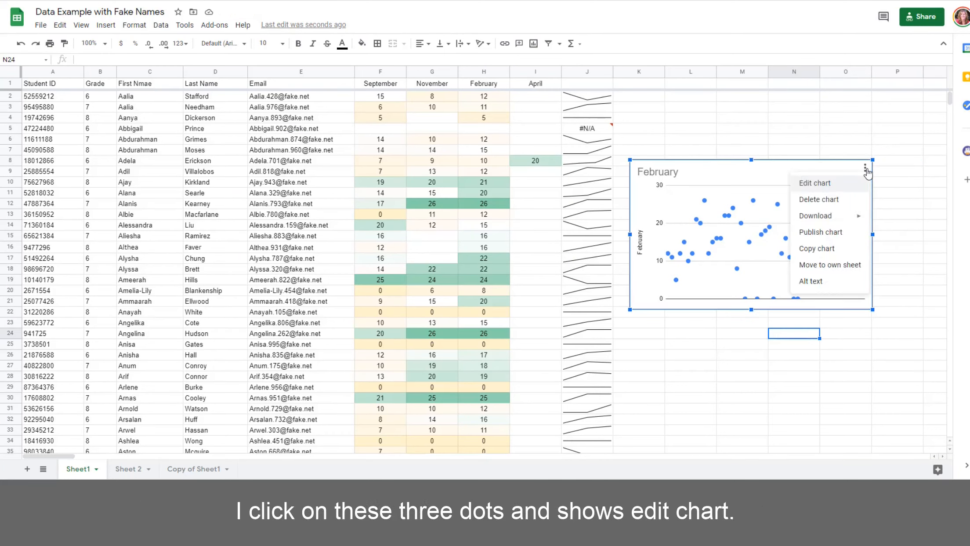
left_click(817, 183)
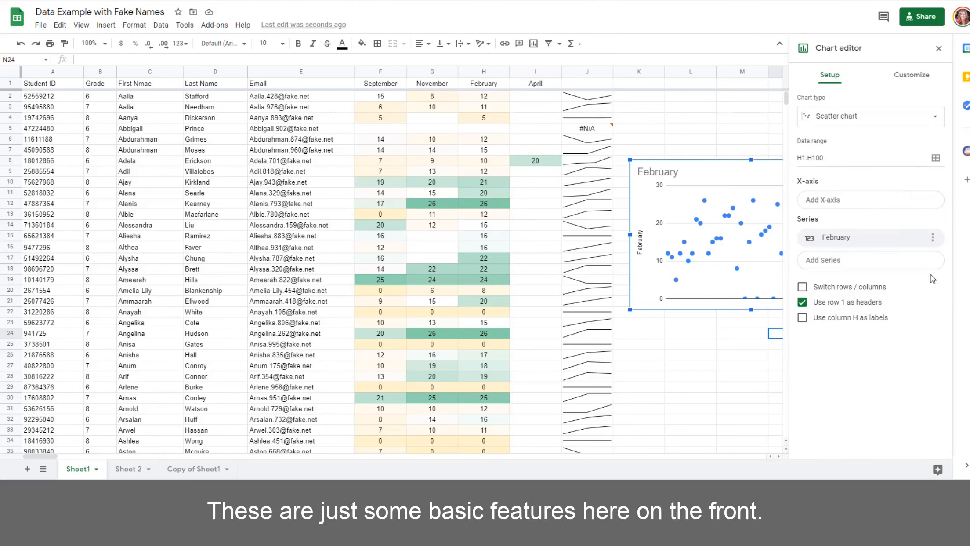
left_click(936, 118)
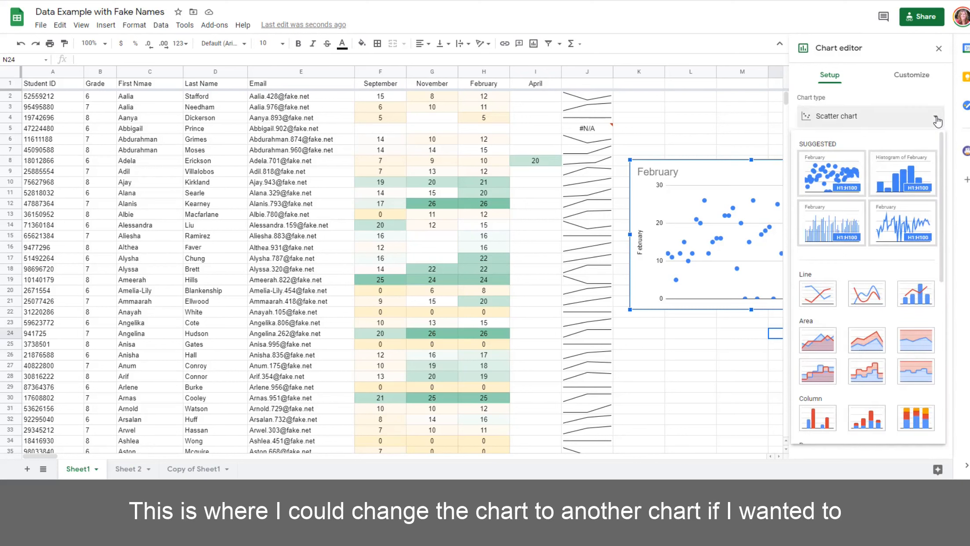
left_click(922, 91)
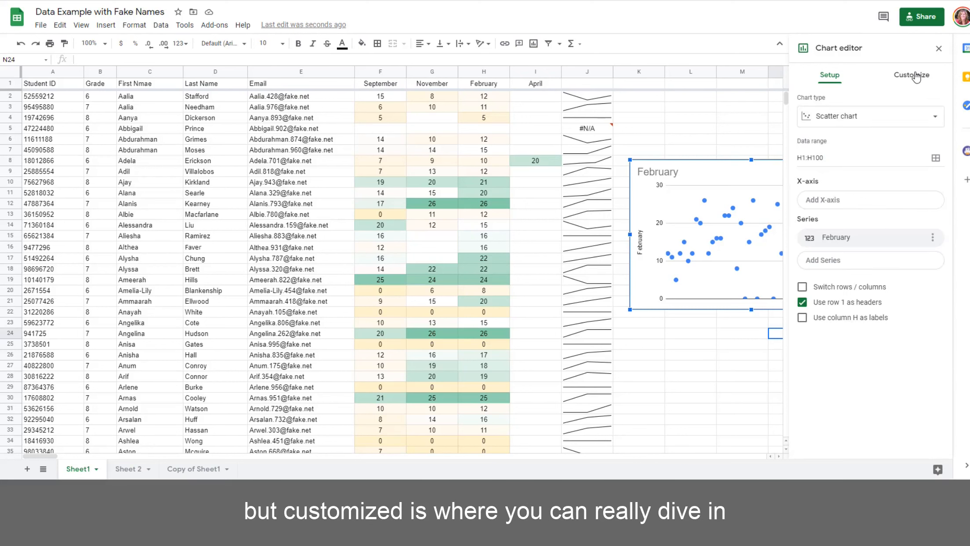
left_click(916, 78)
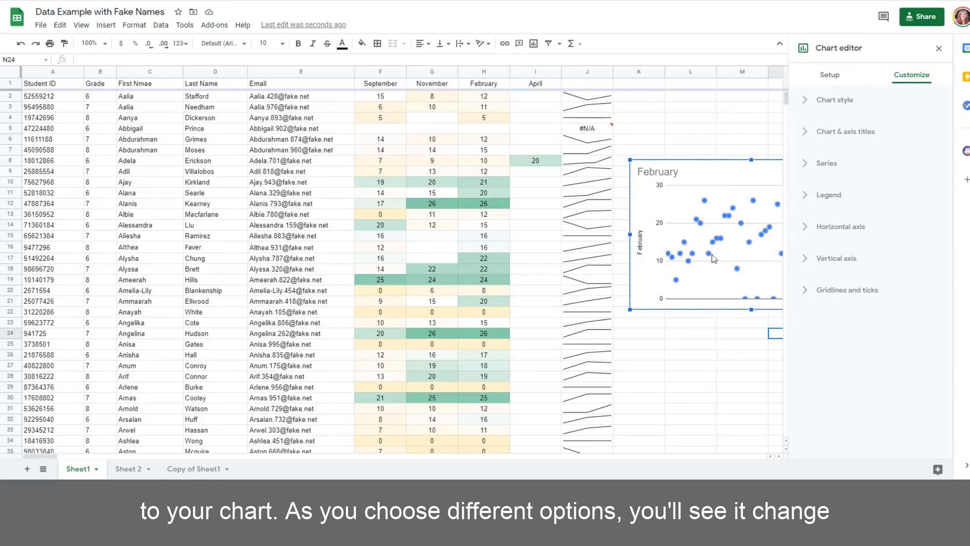
left_click(938, 48)
left_click(783, 118)
left_click(900, 256)
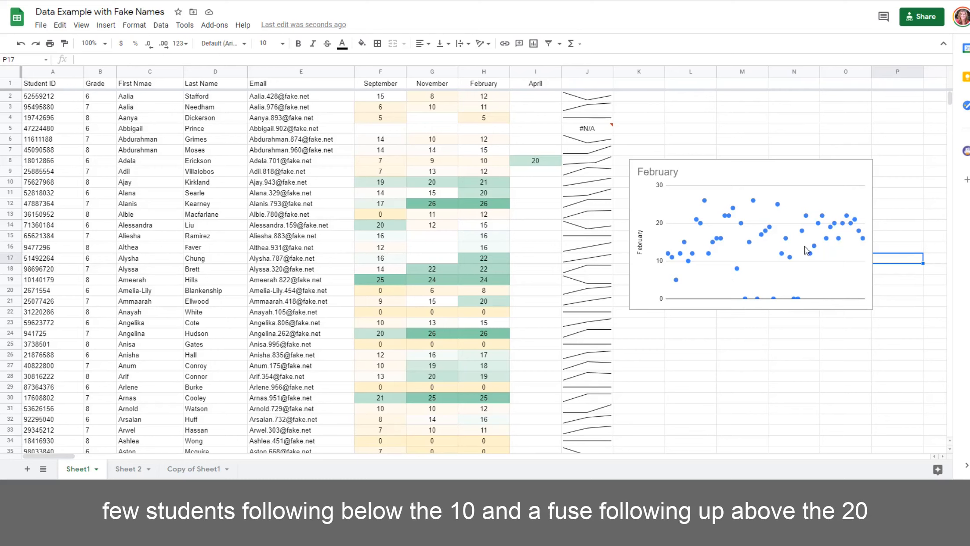
left_click(765, 342)
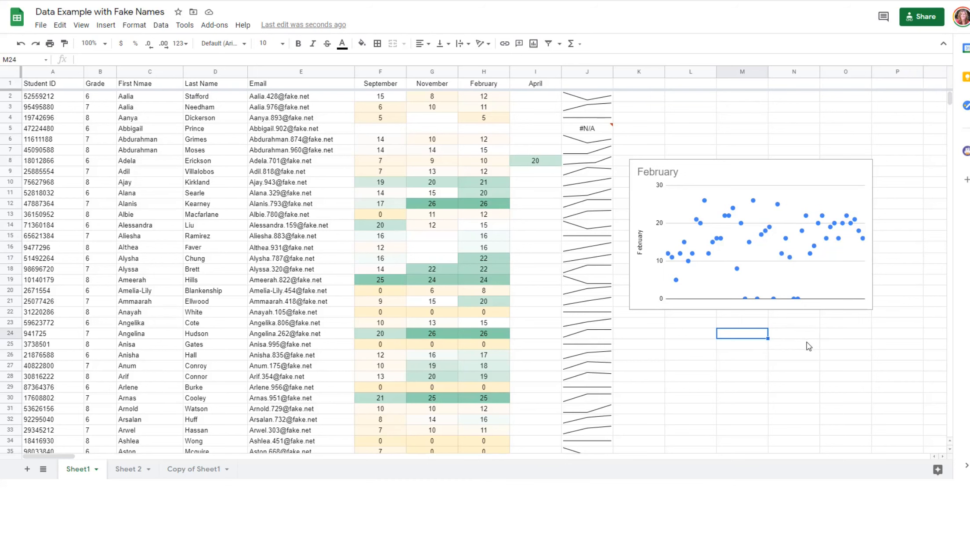
Freeze header row 1 and check it while moving through the student rows.
scroll(806, 345, "down", 1)
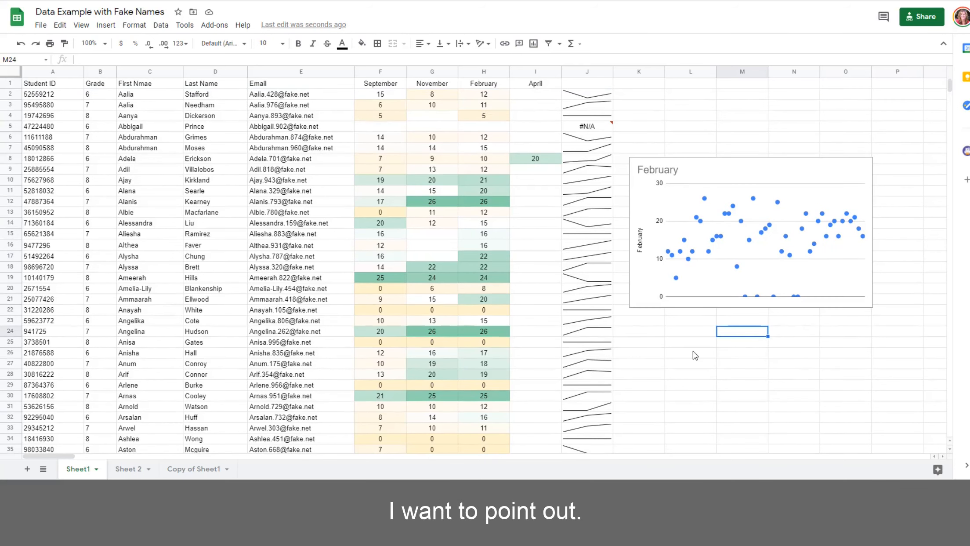
left_click(6, 84)
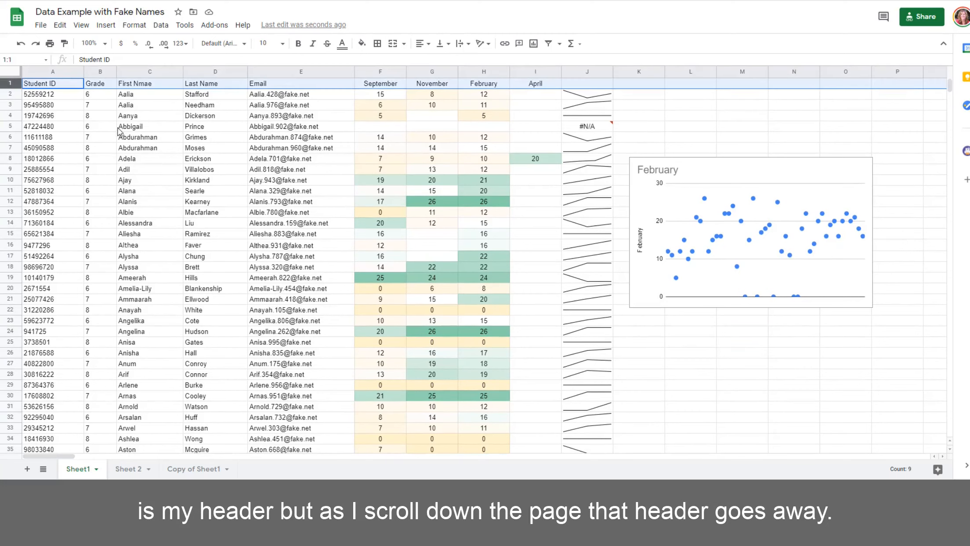
scroll(136, 180, "down", 5)
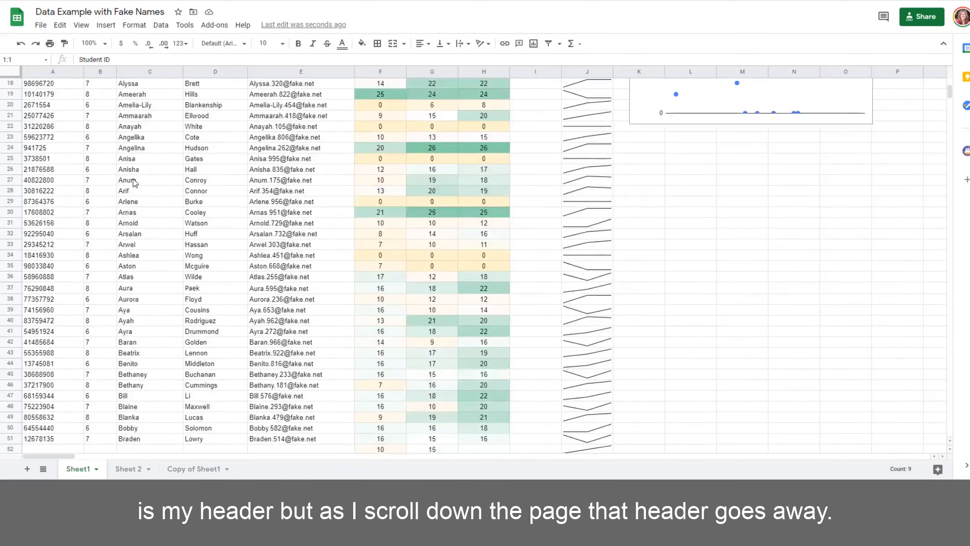
scroll(133, 184, "up", 5)
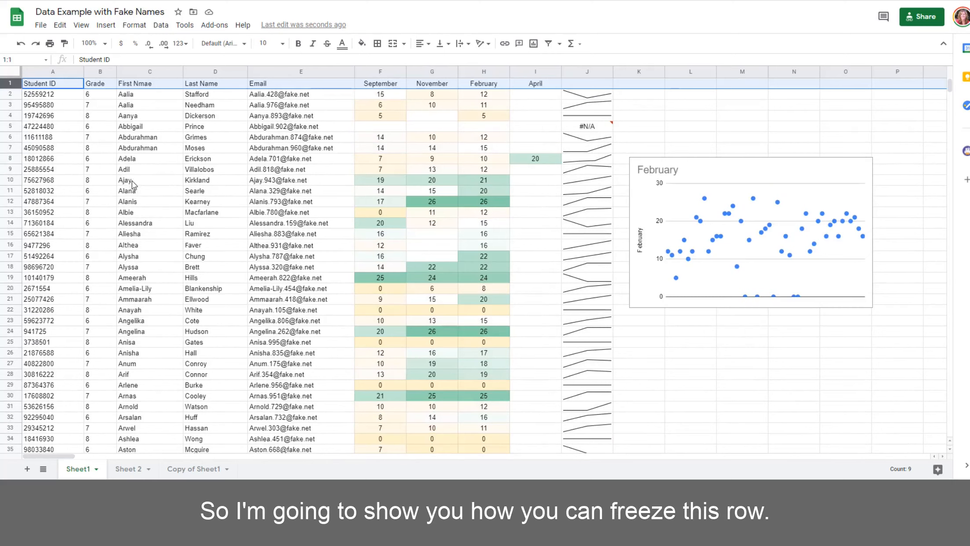
left_click(100, 127)
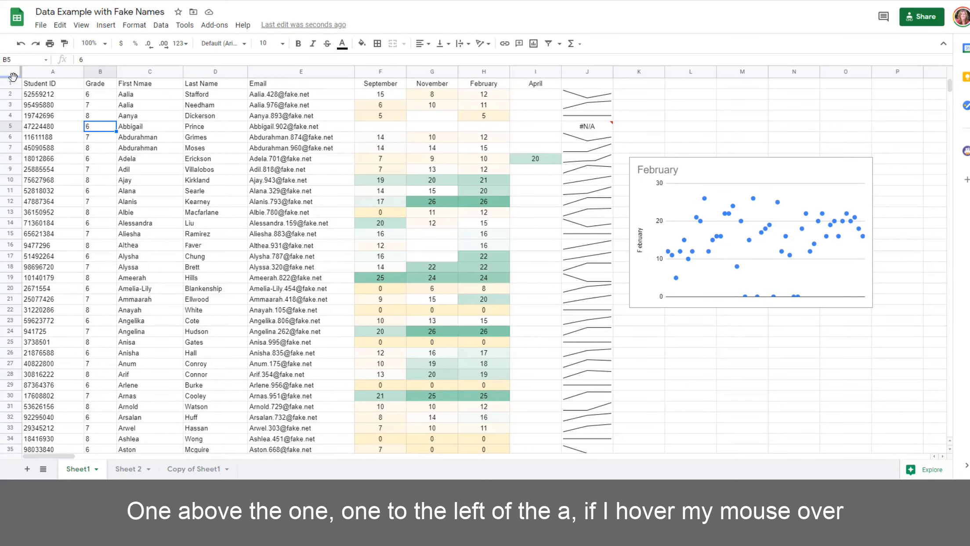
left_click_drag(12, 77, 14, 112)
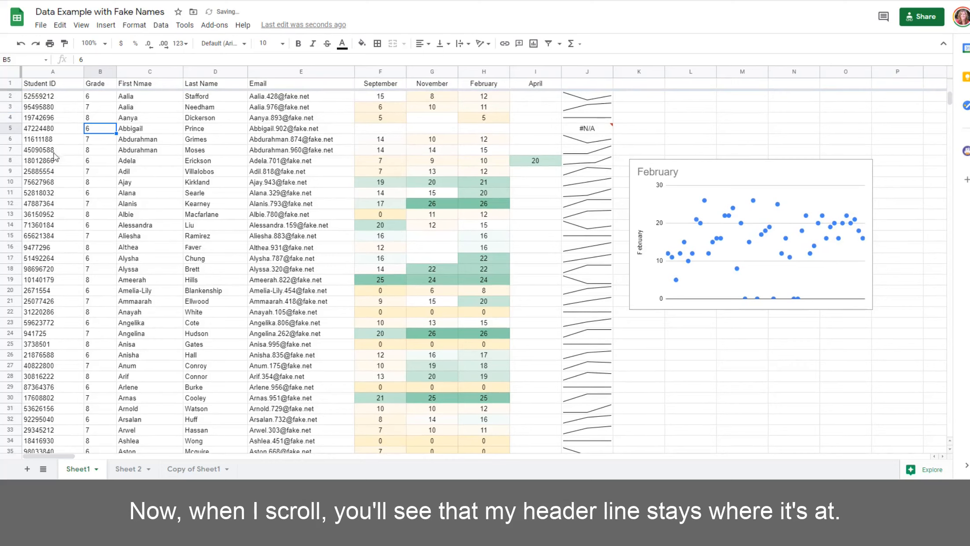
scroll(188, 210, "down", 3)
scroll(188, 210, "down", 5)
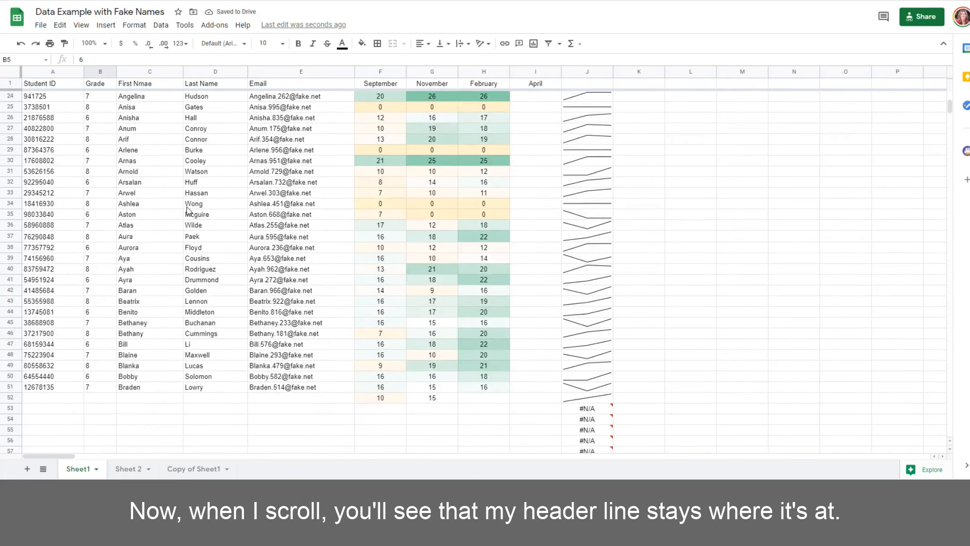
scroll(188, 210, "up", 3)
scroll(188, 210, "up", 5)
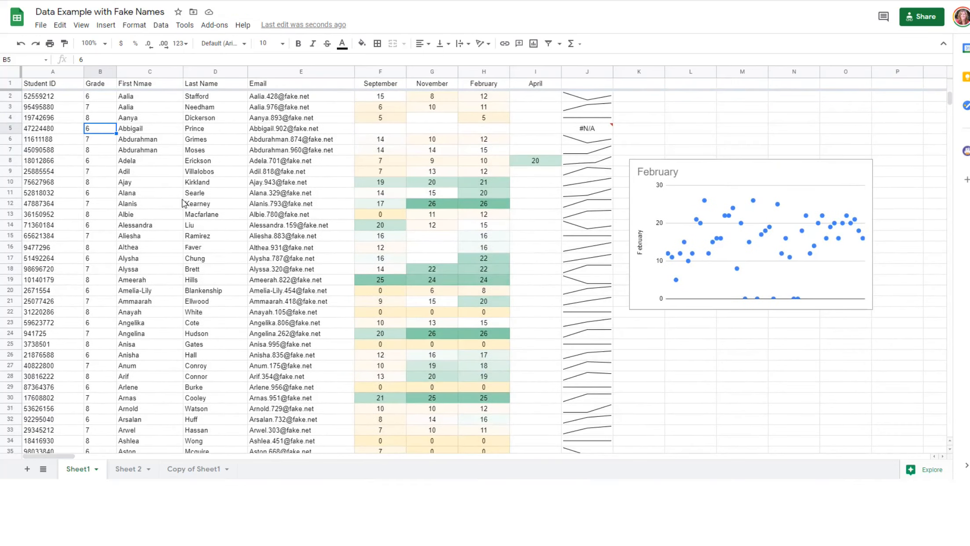
Fill header row 1 with light blue.
left_click(9, 84)
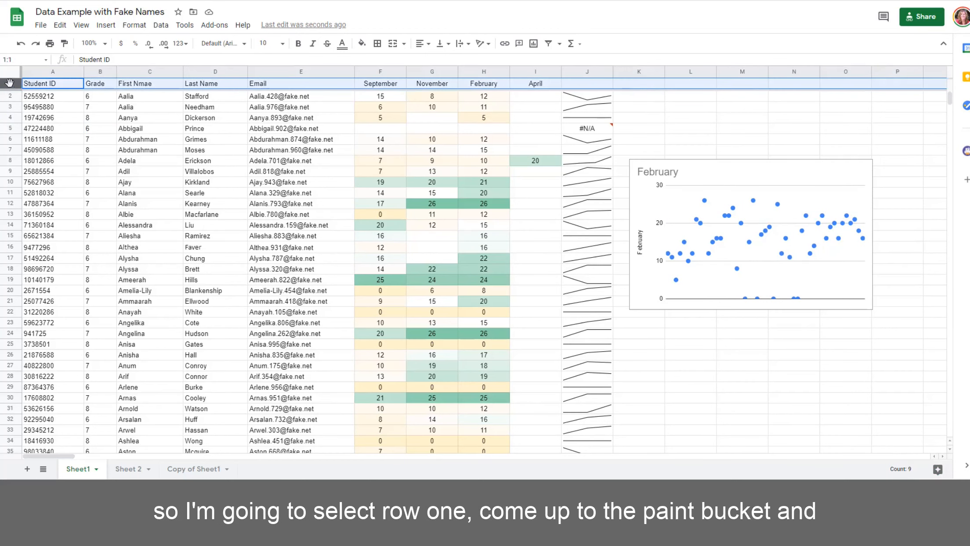
left_click(362, 44)
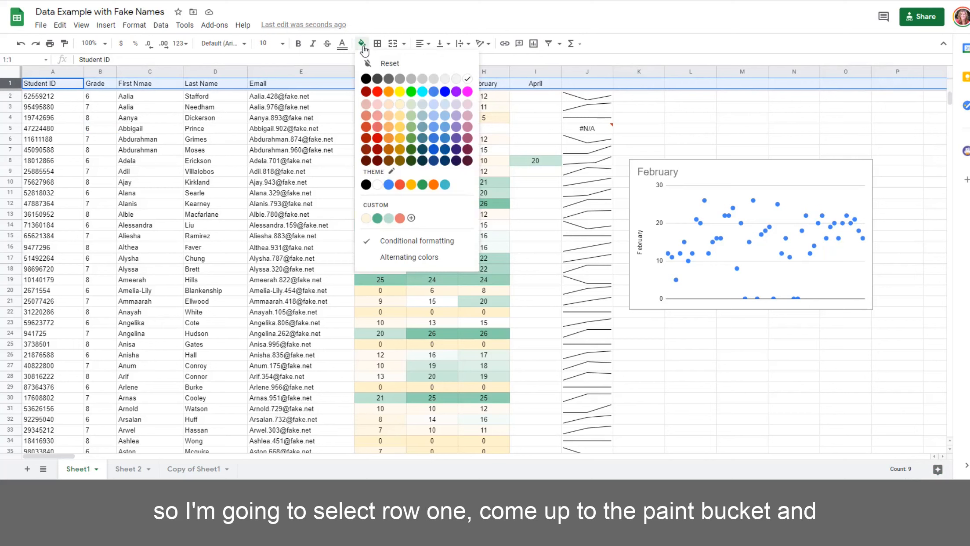
left_click(444, 104)
left_click(351, 141)
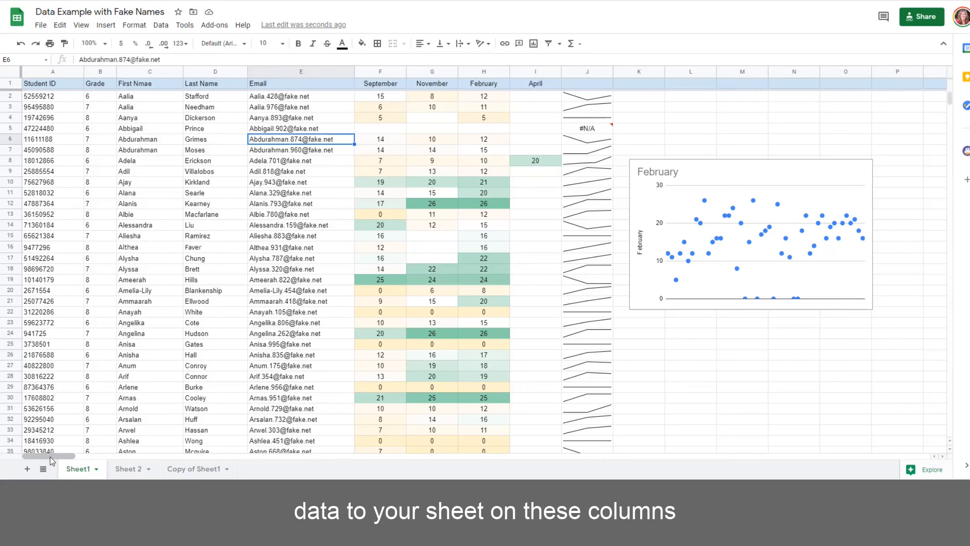
Freeze columns A to D so the student names stay in place during sideways scrolling.
left_click_drag(50, 456, 76, 458)
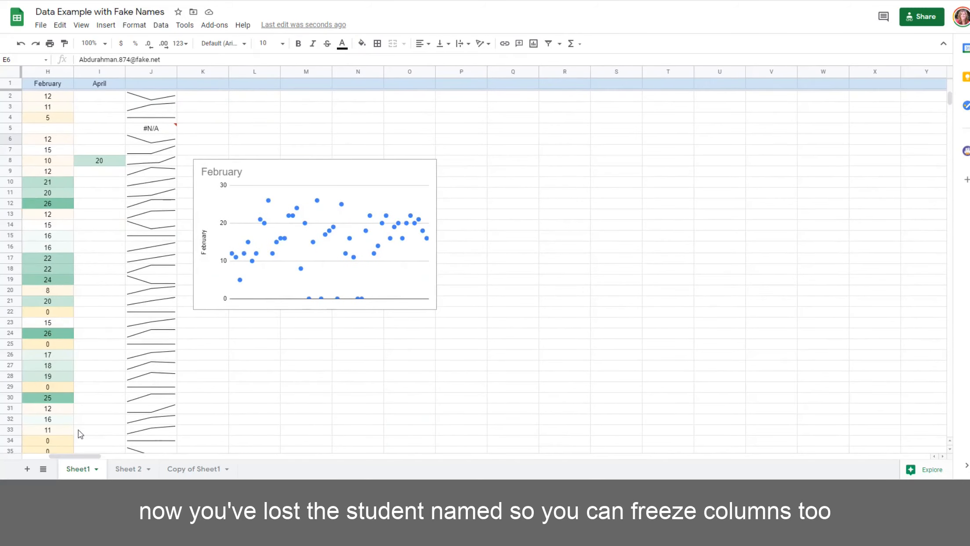
left_click_drag(73, 455, 52, 456)
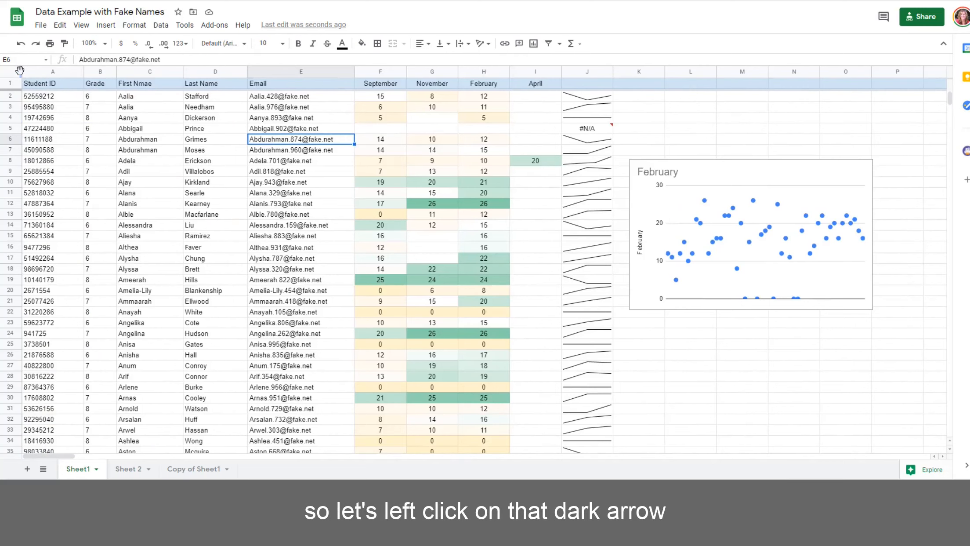
left_click_drag(20, 70, 249, 85)
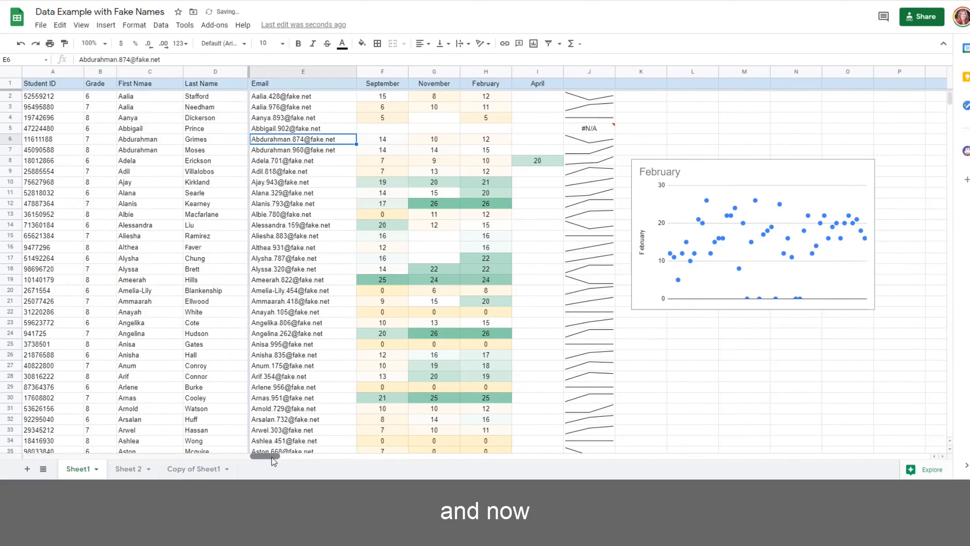
left_click_drag(272, 457, 206, 453)
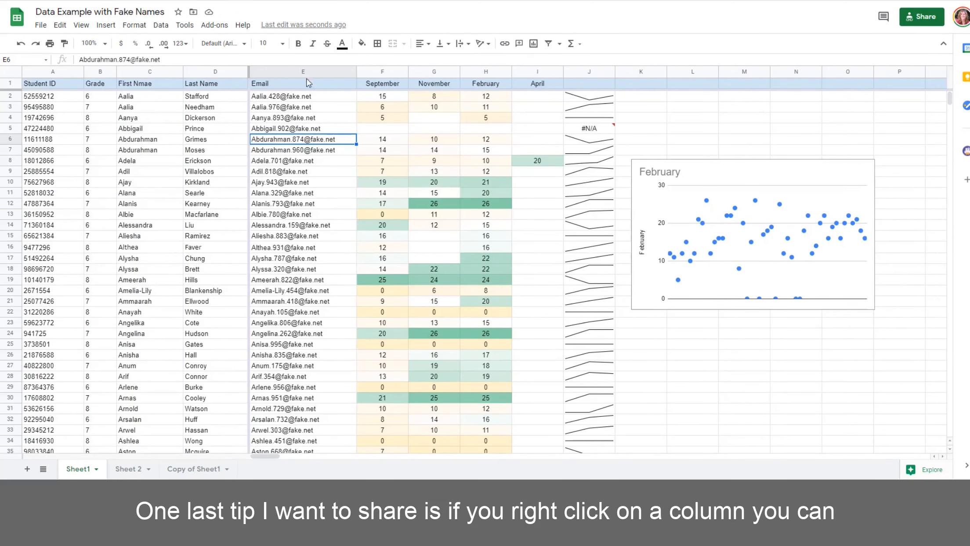
Hide the Email column E, and unhide it again.
right_click(297, 71)
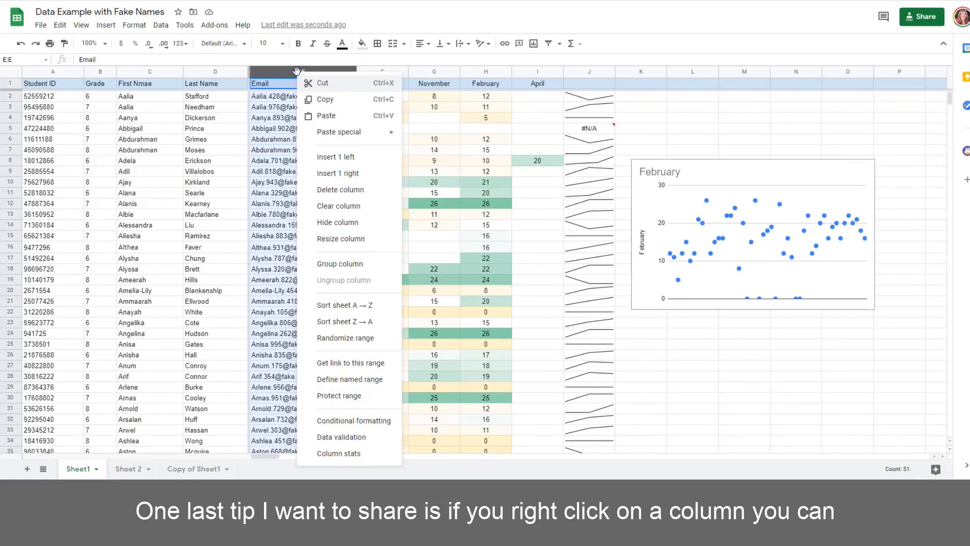
left_click(342, 223)
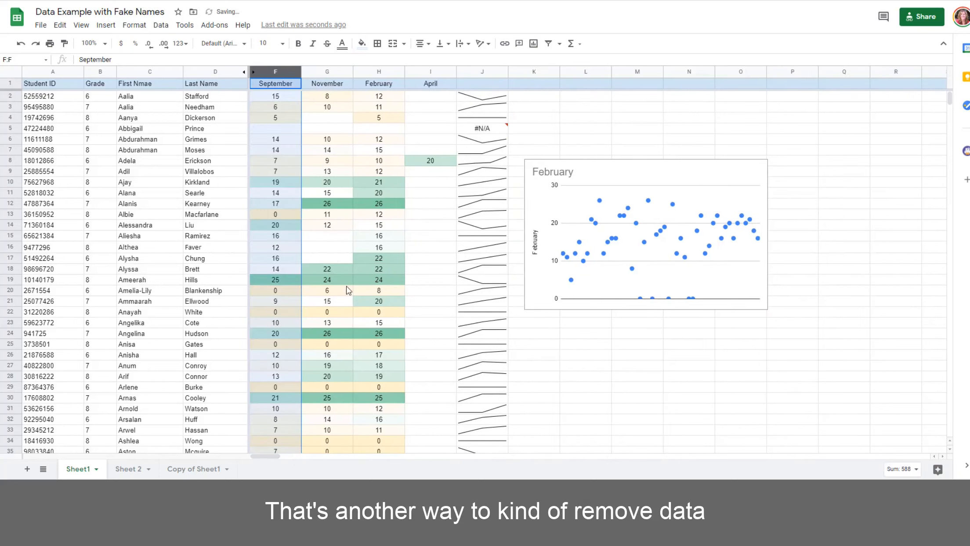
left_click(333, 259)
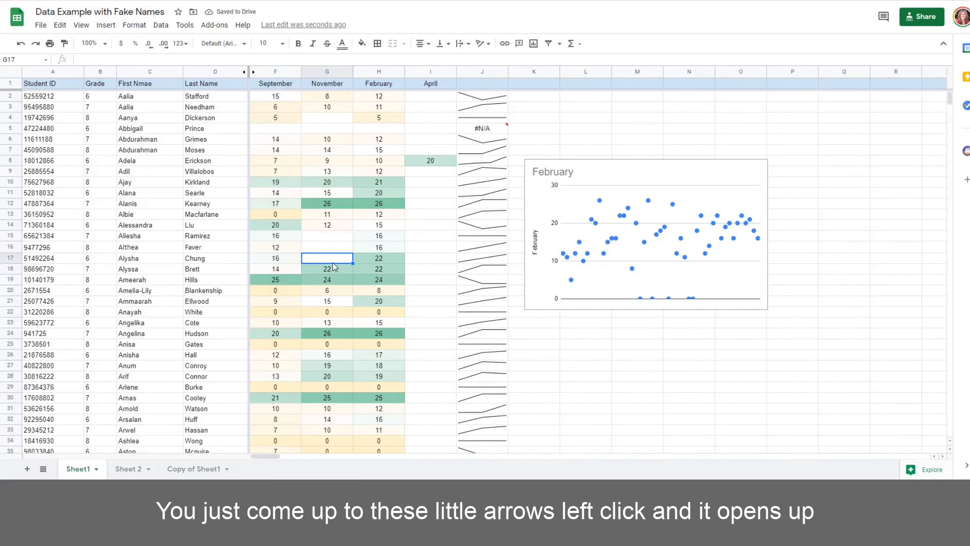
left_click(254, 72)
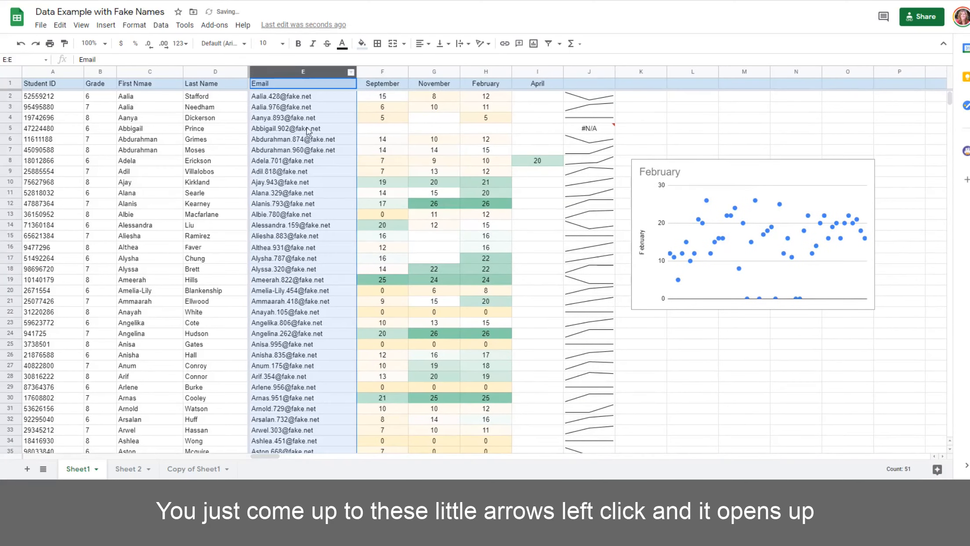